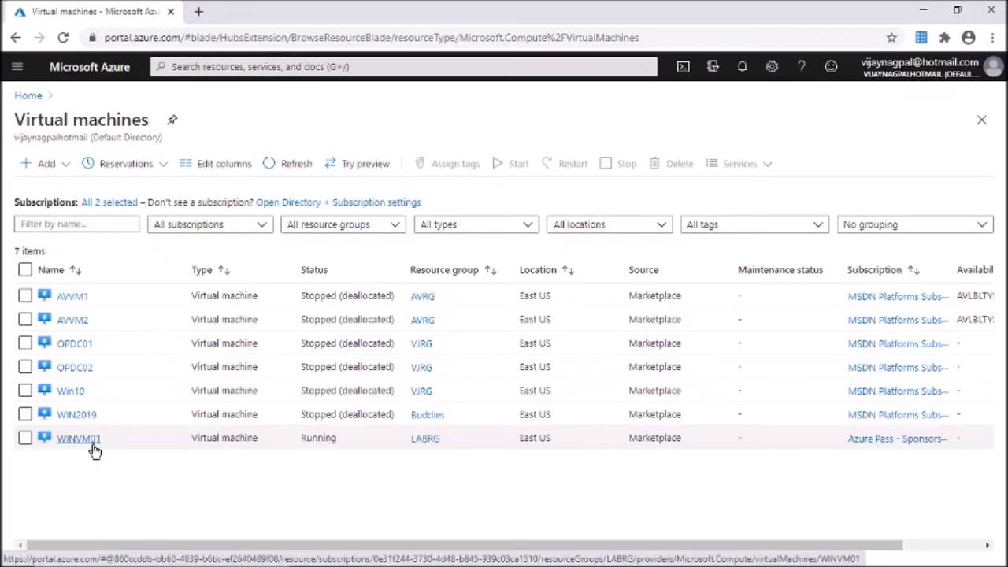
Step: Open the OS disk of virtual machine WINVM01 from the machine's disk settings
click(96, 445)
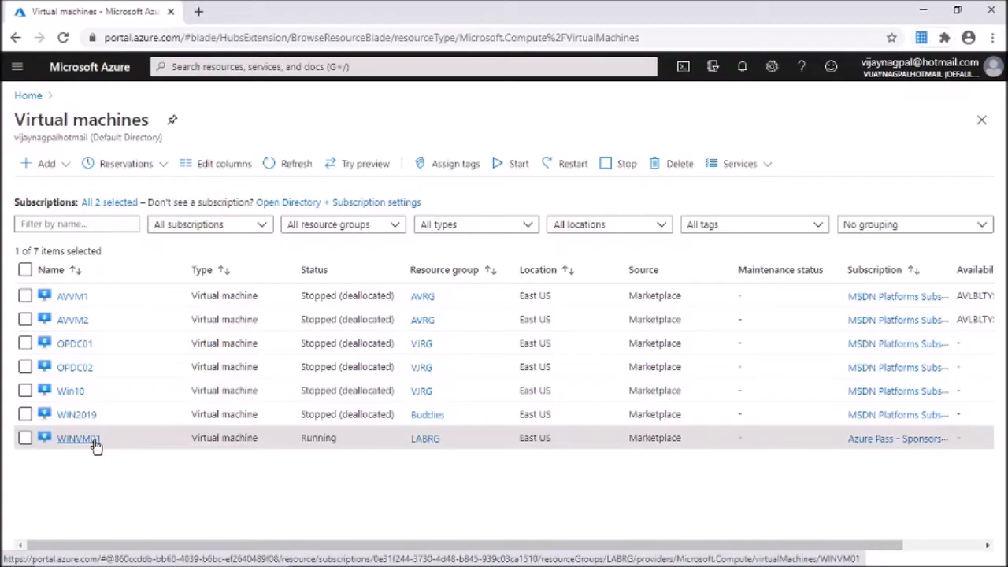
click(79, 439)
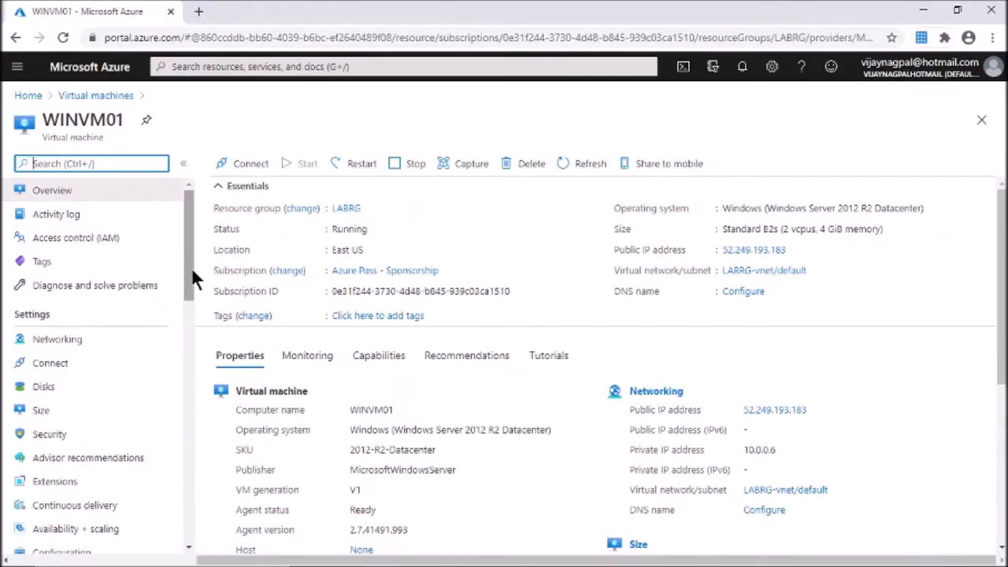
click(45, 387)
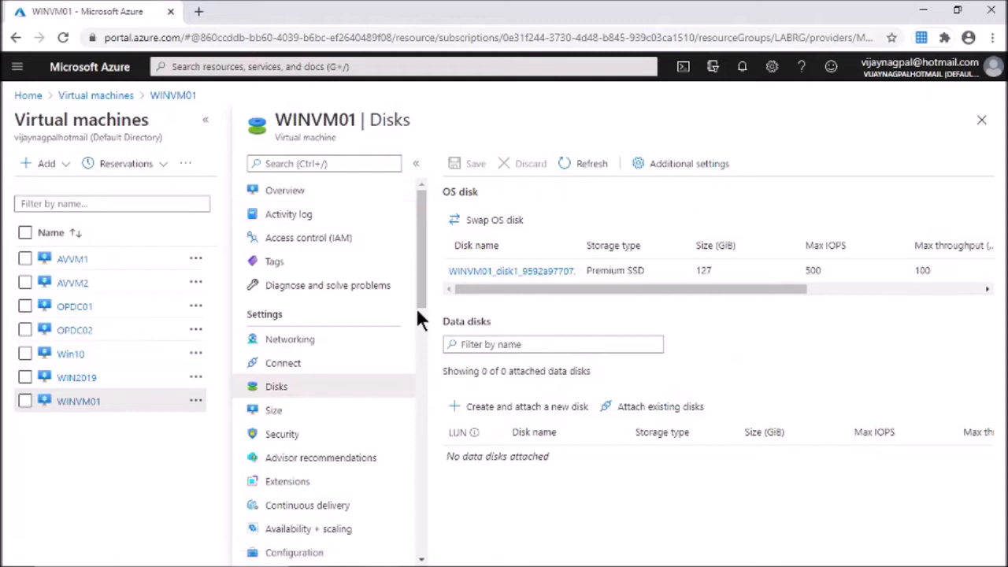
click(500, 272)
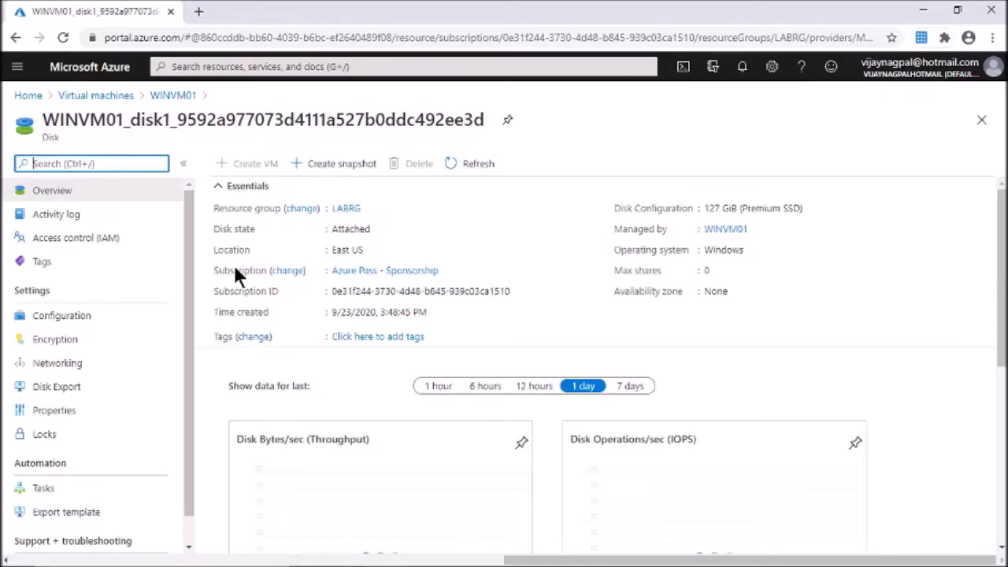
Step: Start creating a snapshot of the WINVM01 OS disk and name it WINVM01-Snapshot
click(326, 165)
click(292, 420)
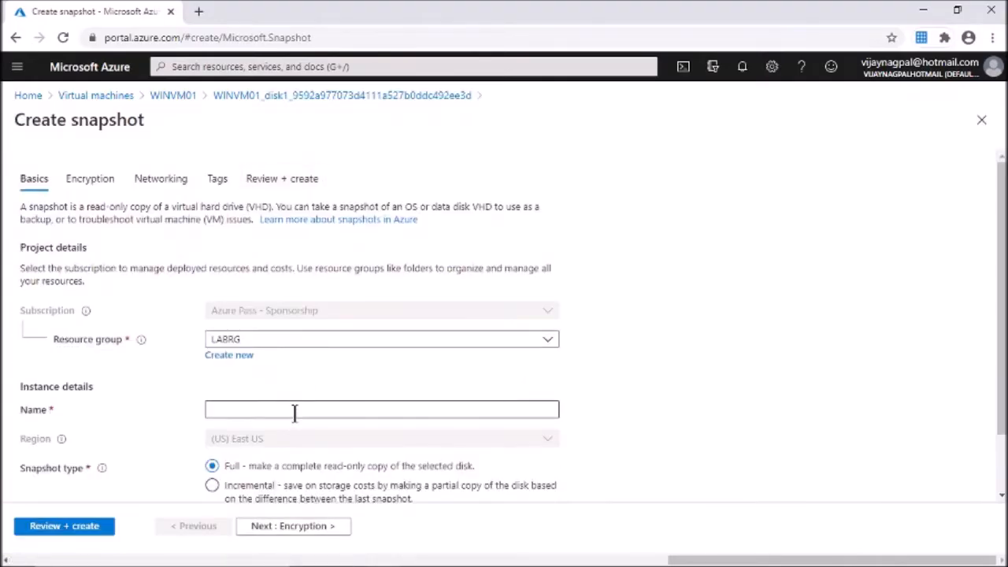
click(294, 410)
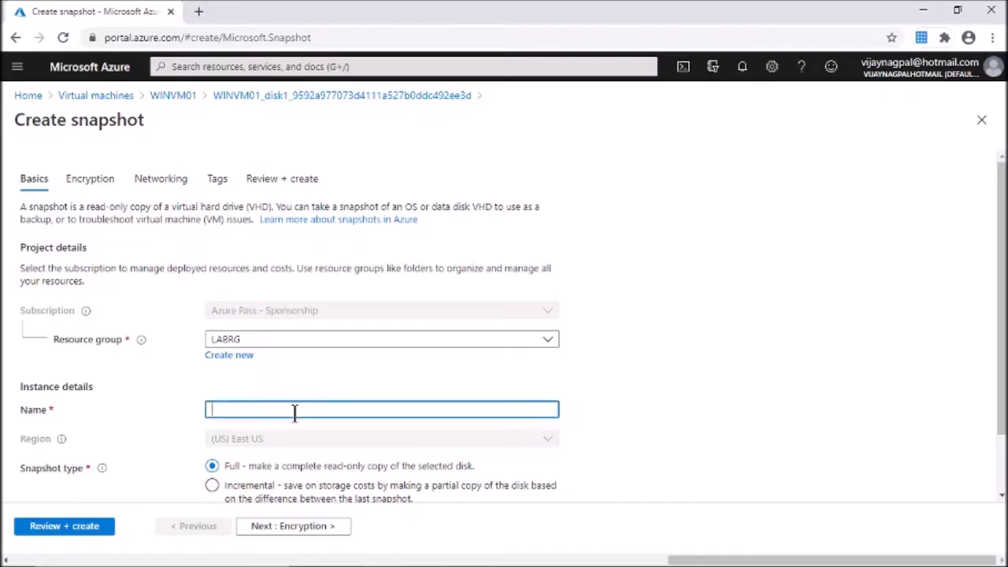
text(WINVM01-Snapshot)
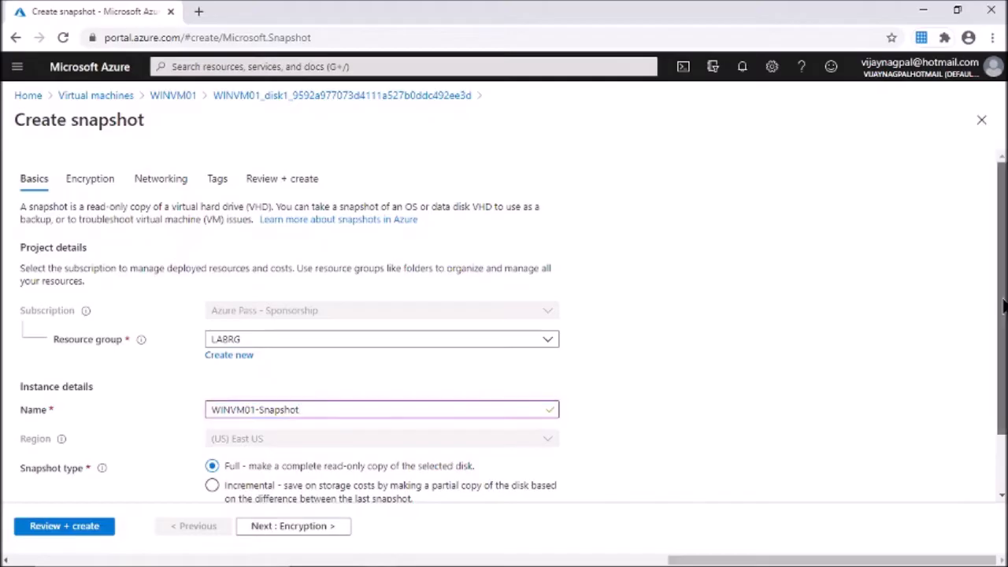
Step: Create the snapshot with the default encryption, networking and tag settings, and open the deployed snapshot resource
scroll(572, 408, down, 1)
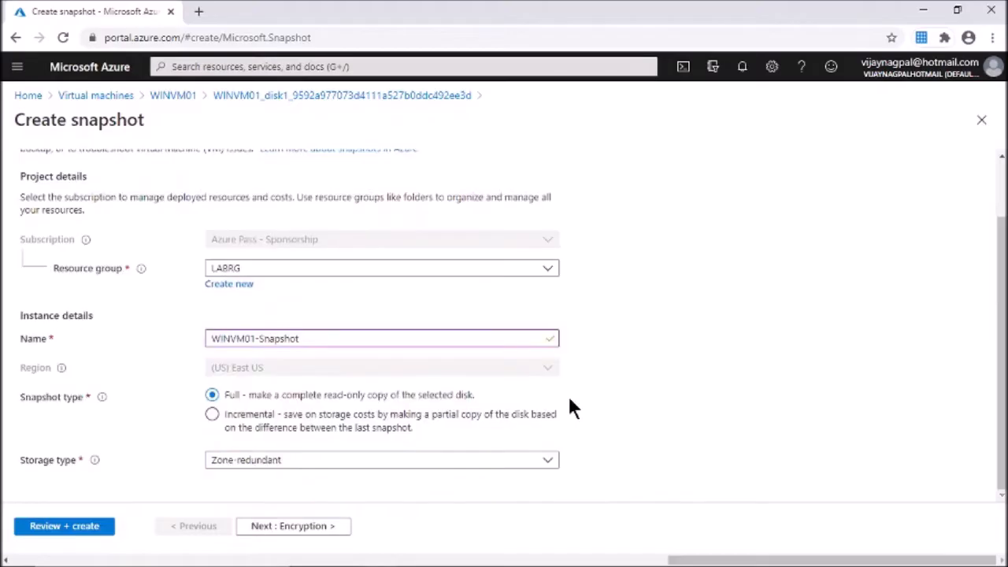
click(275, 536)
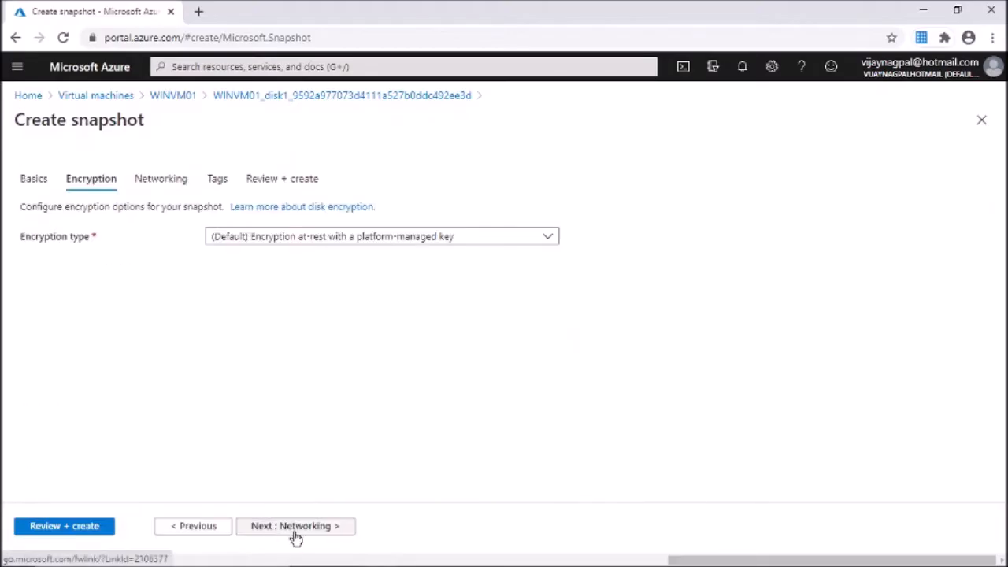
click(293, 536)
click(295, 536)
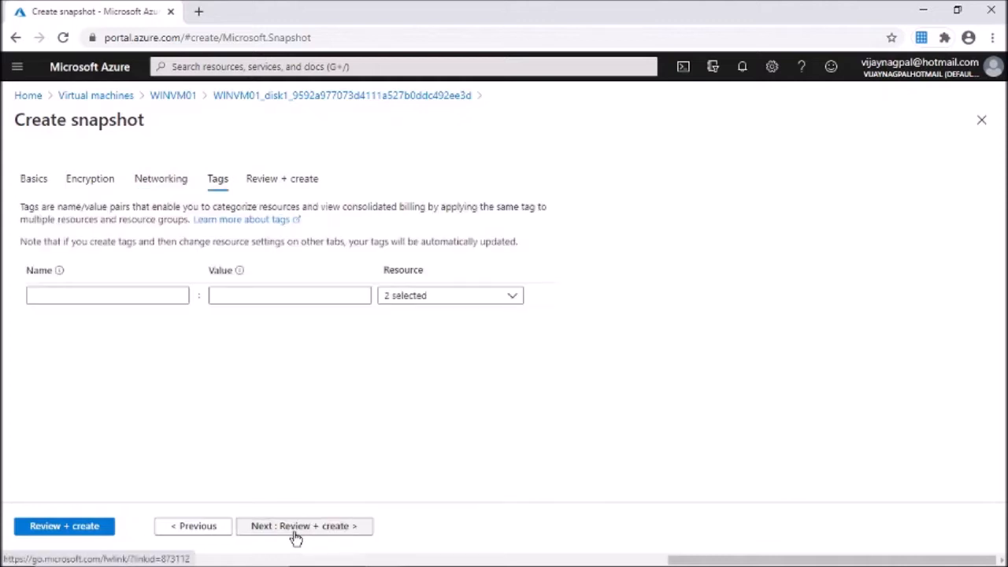
click(296, 526)
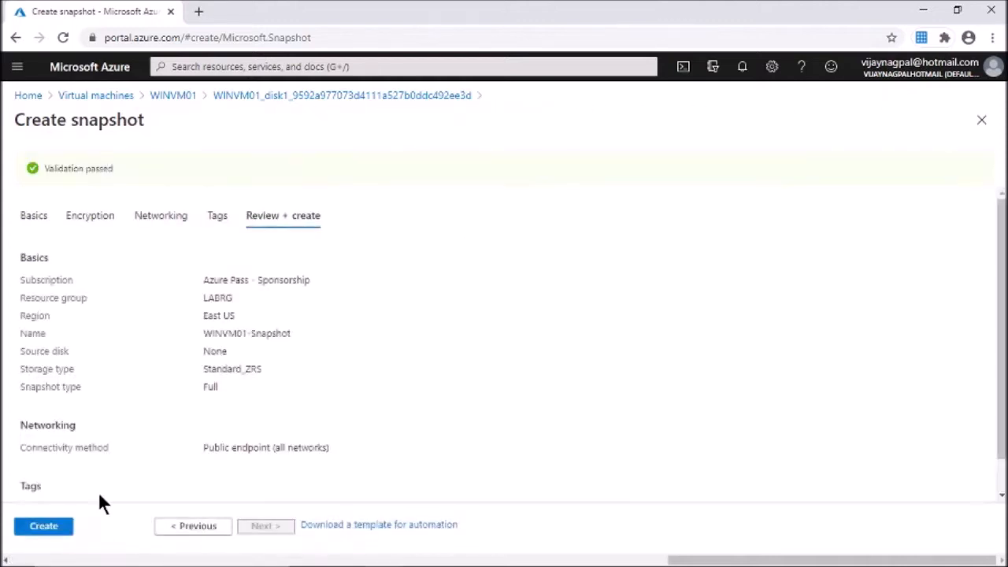
click(47, 525)
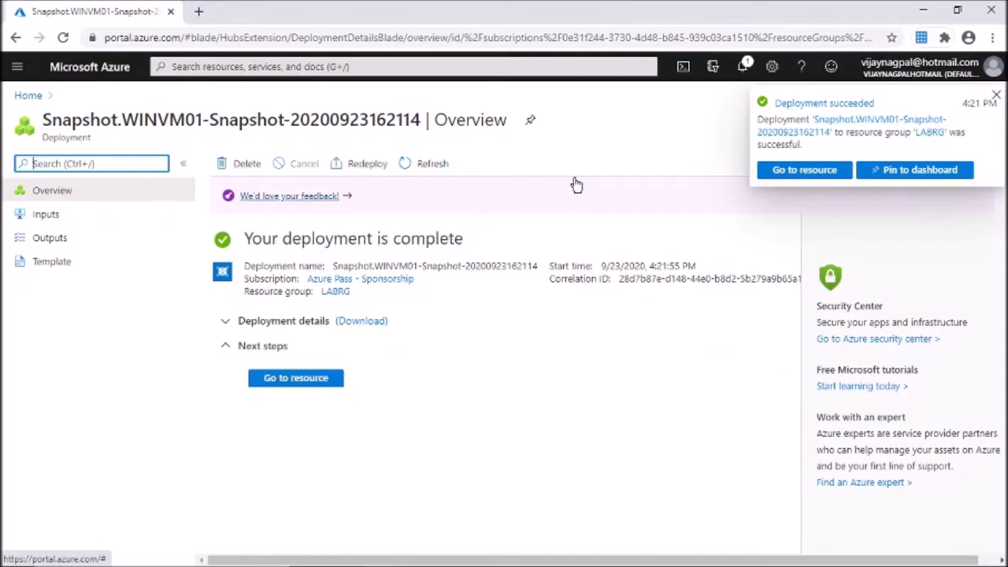
click(793, 170)
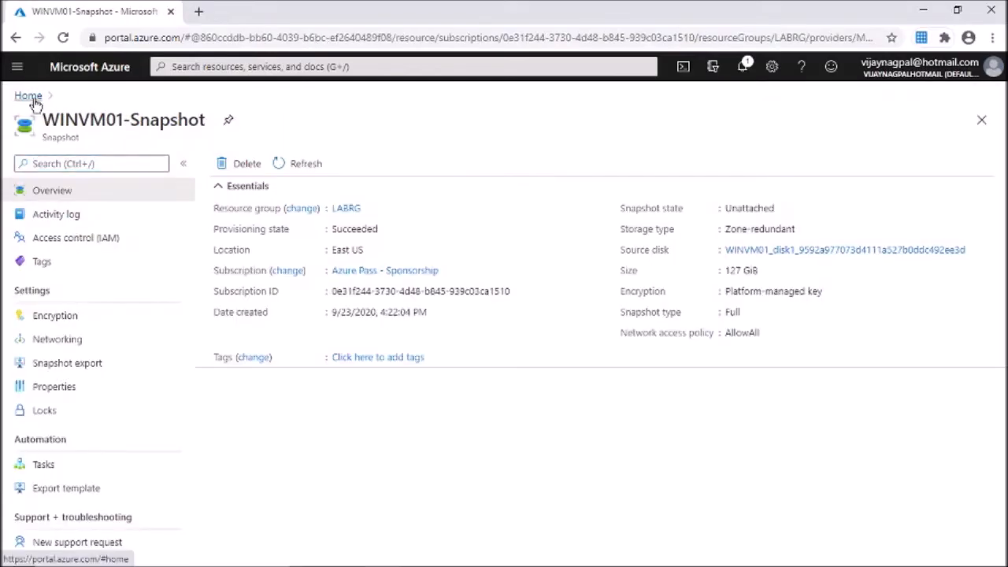
Step: Start a new managed disk in resource group LABRG and name it WINVM01-Restored
click(29, 96)
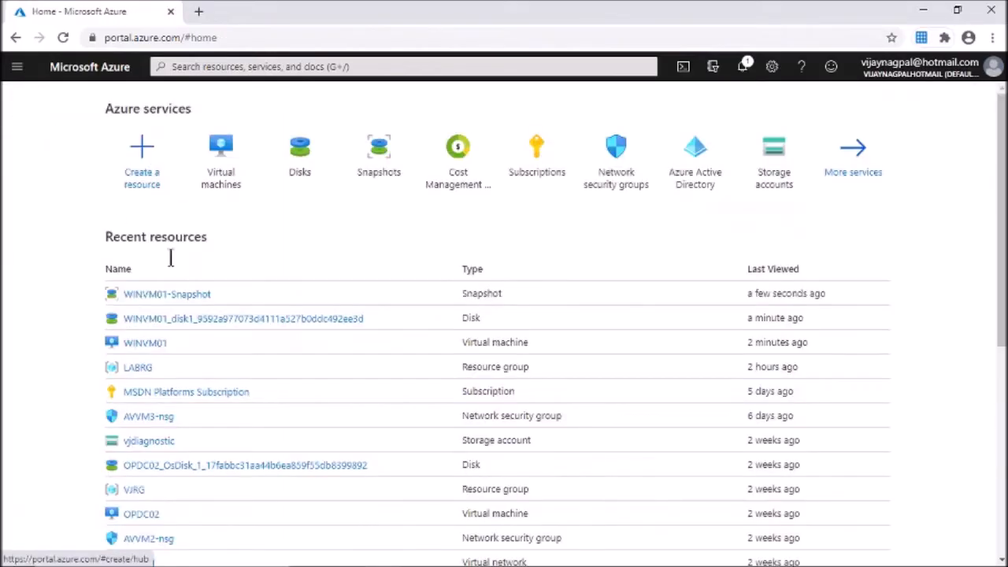
click(305, 165)
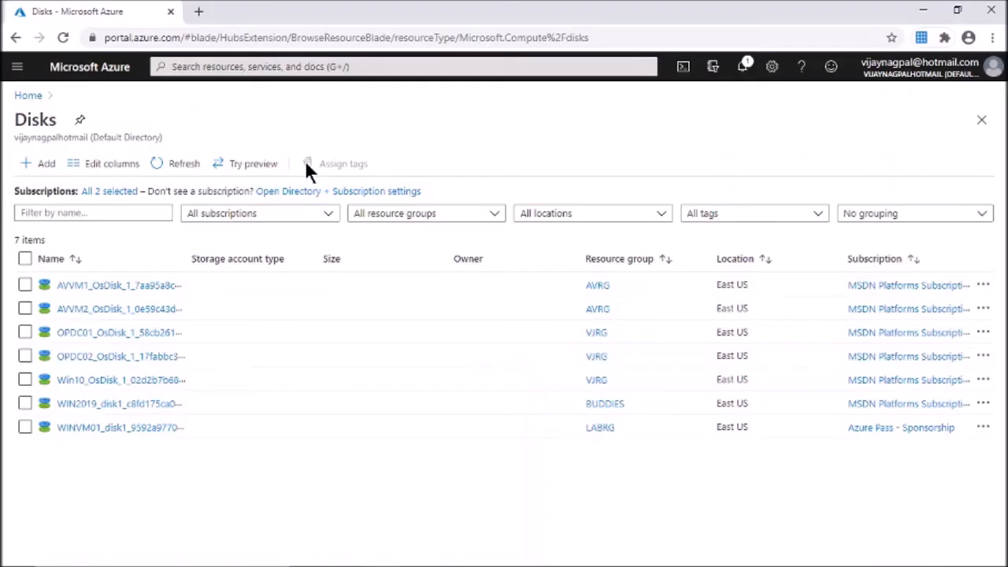
click(43, 164)
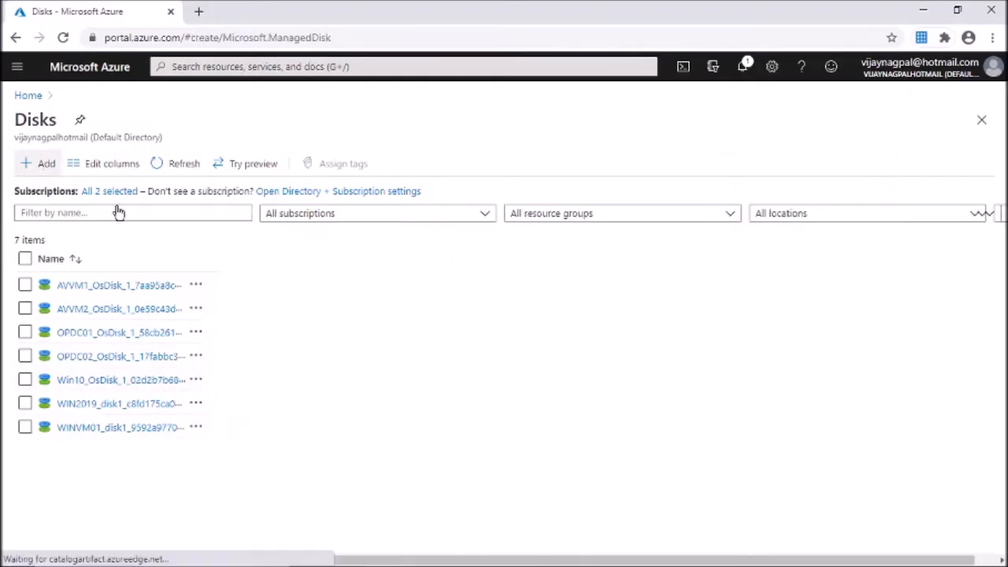
click(263, 343)
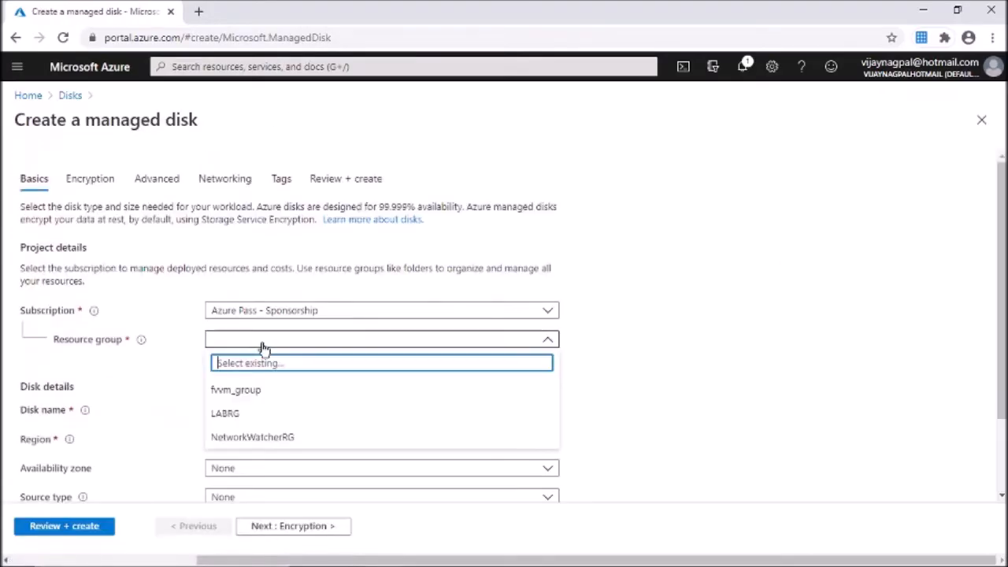
click(240, 413)
click(240, 411)
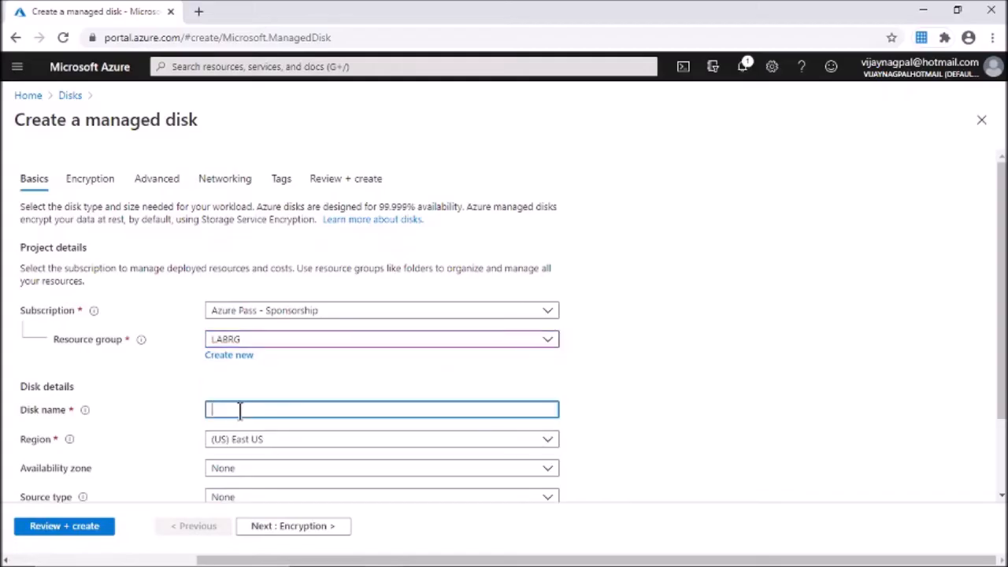
text(WINVM01-Restored)
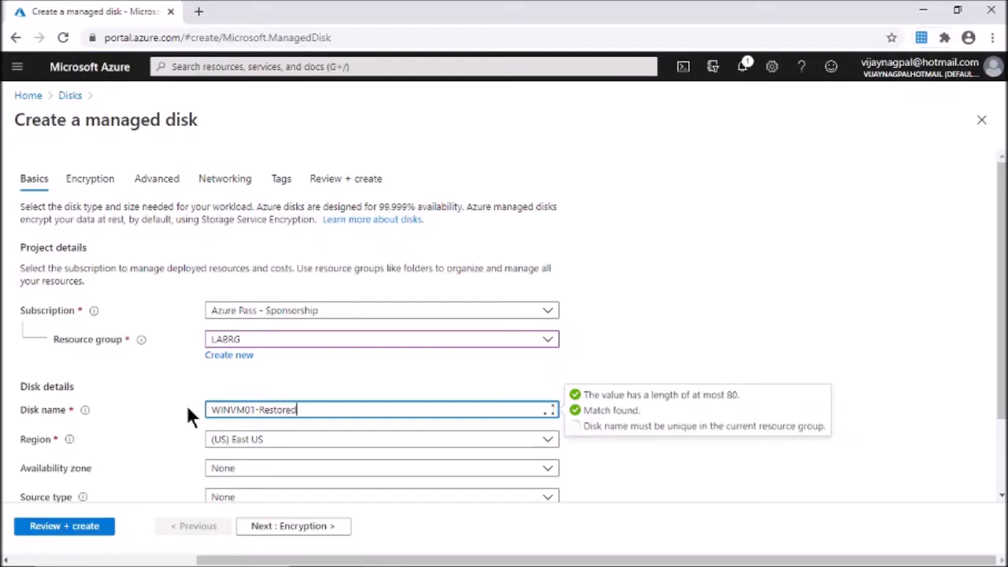
Step: Set the new disk's source type to Snapshot and choose WINVM01-Snapshot as the source snapshot
drag(1003, 318, 969, 381)
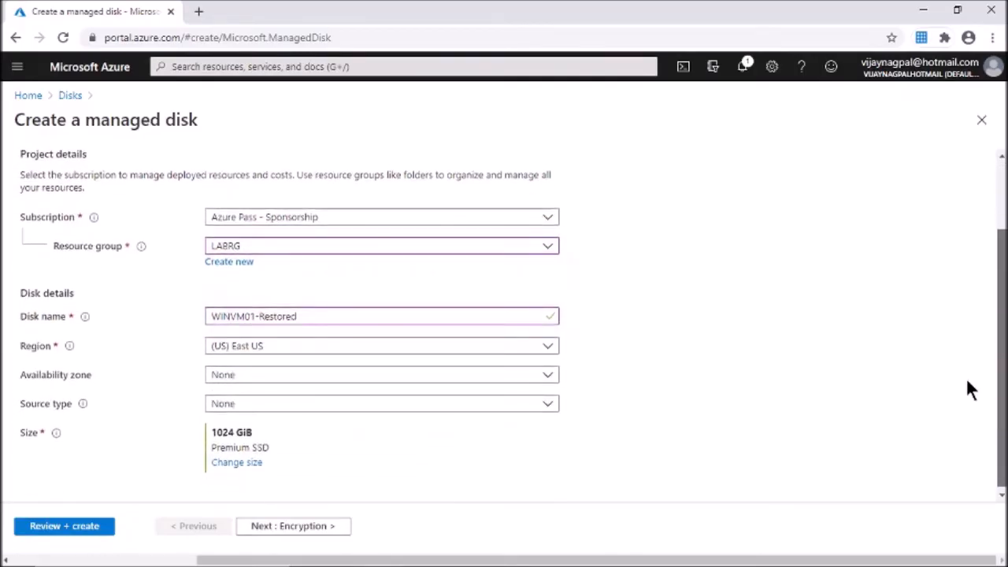
click(260, 407)
click(246, 430)
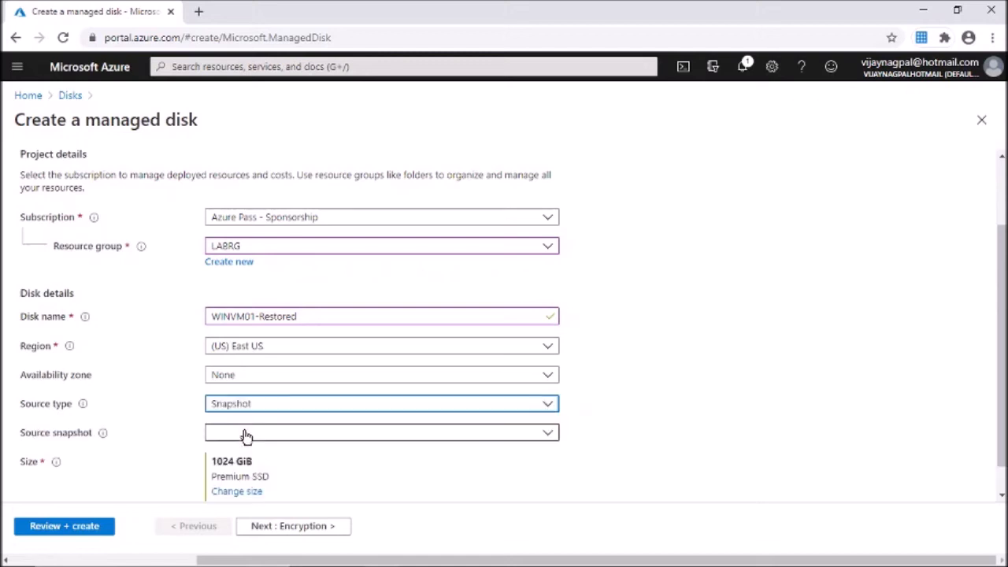
click(246, 435)
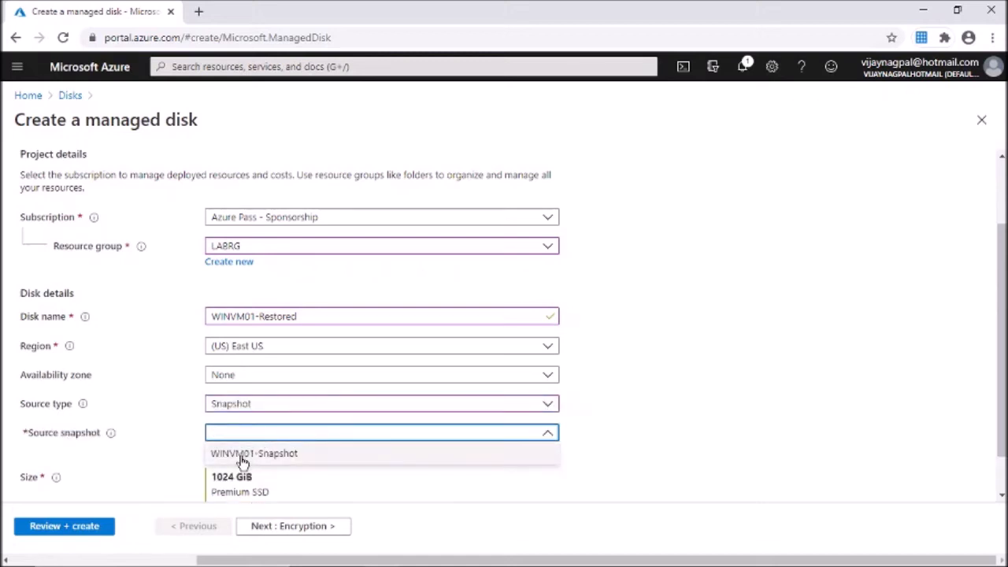
click(319, 461)
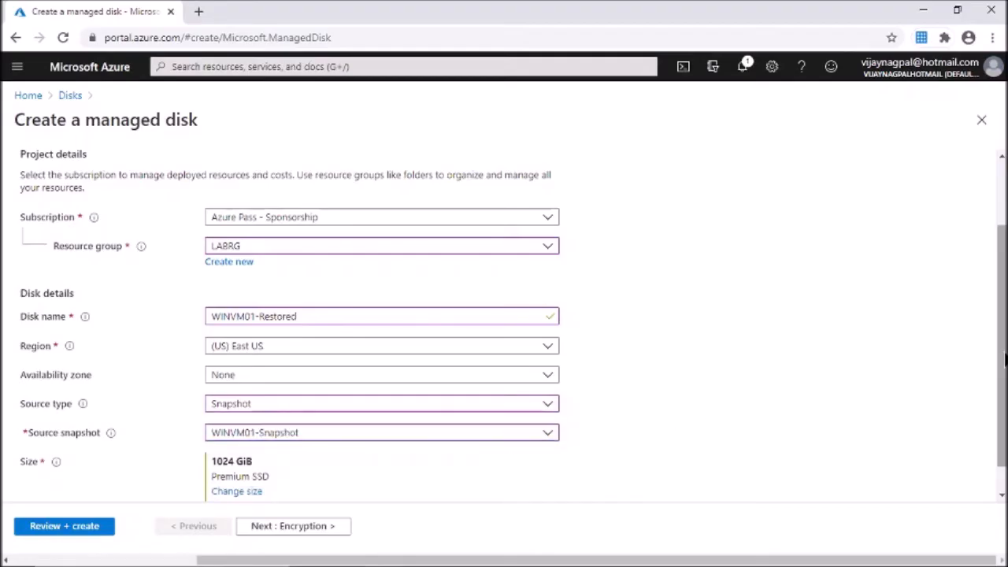
Step: Create the managed disk, keeping the default size, encryption, advanced, networking and tag settings
scroll(1005, 360, down, 1)
click(310, 526)
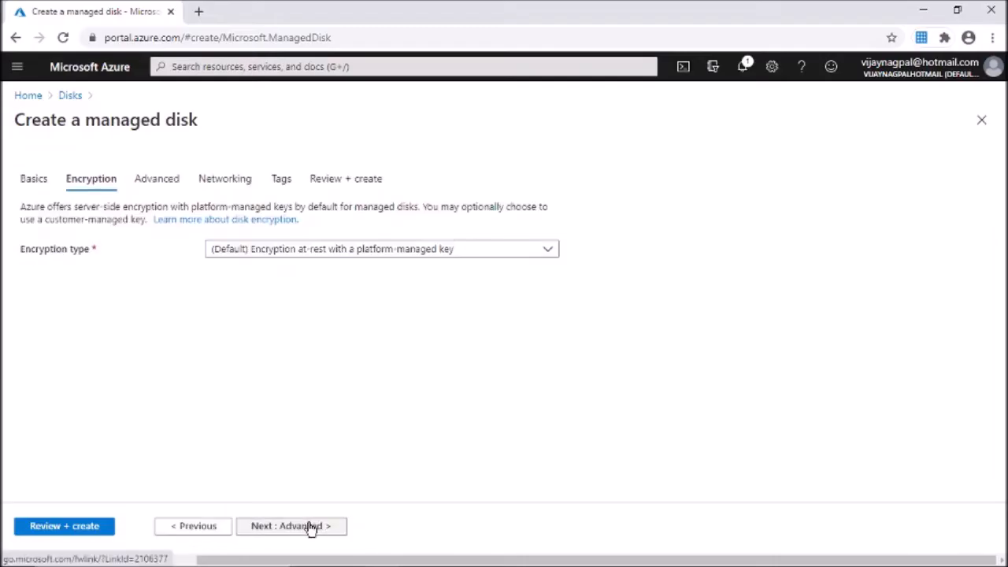
click(310, 526)
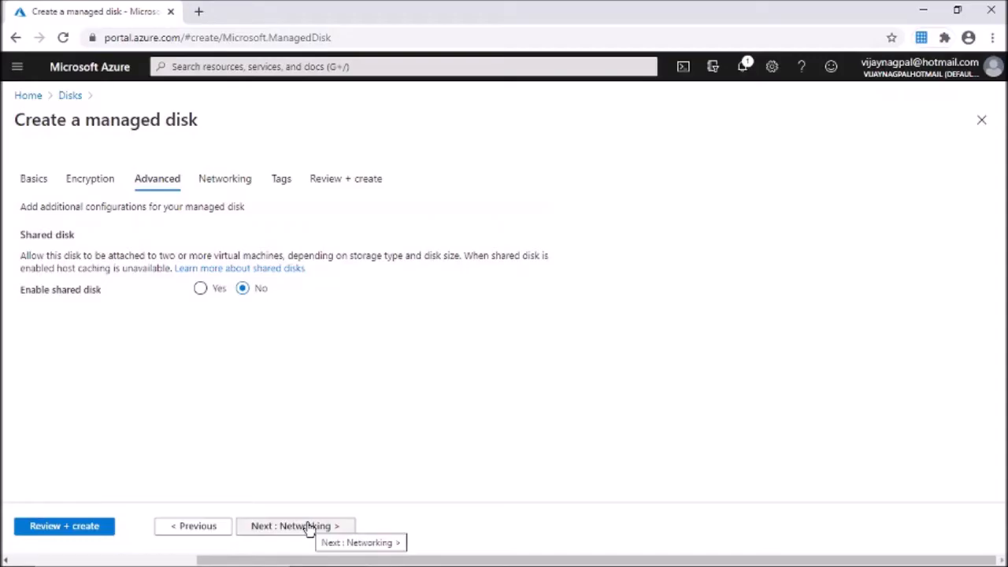
click(309, 526)
click(309, 526)
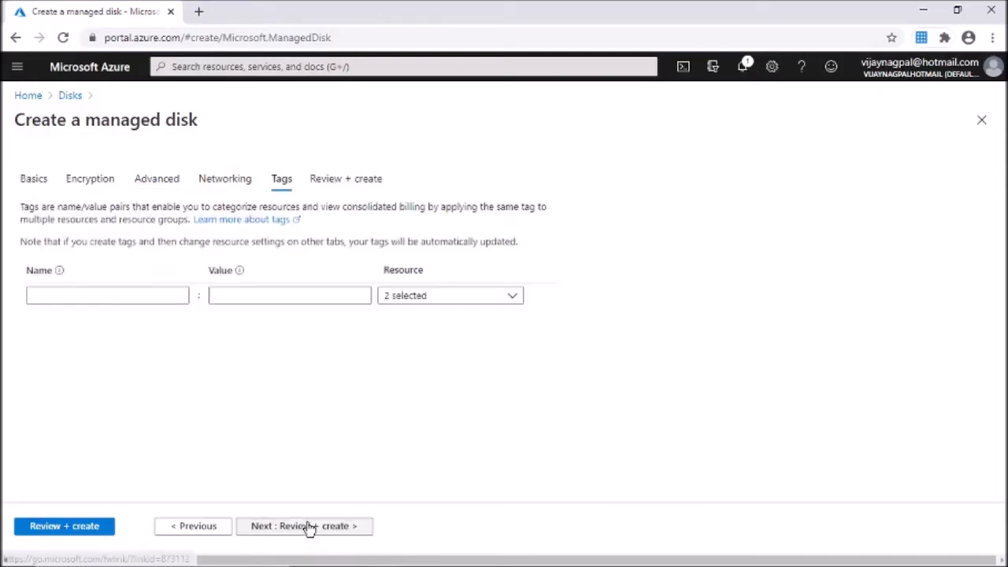
click(300, 532)
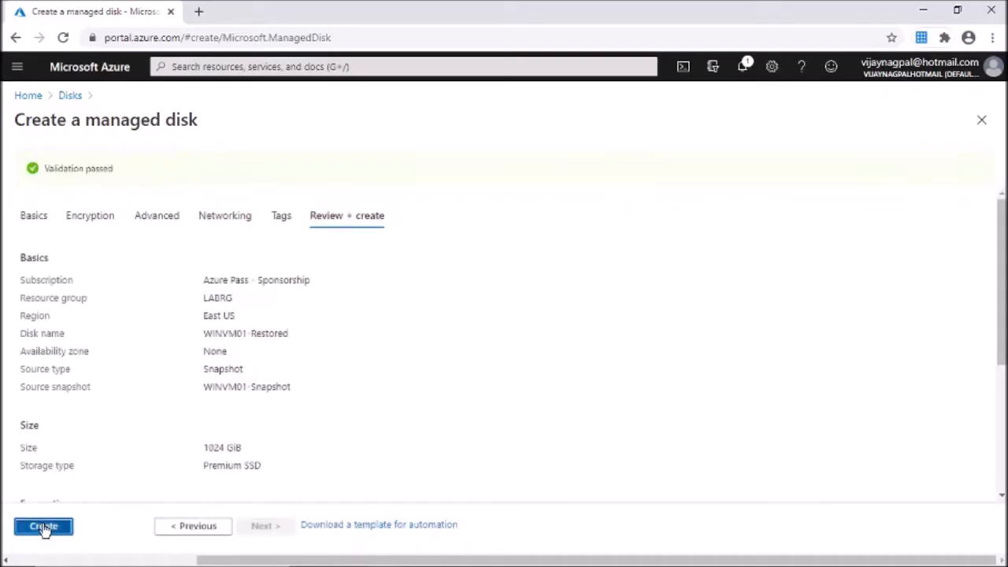
click(43, 526)
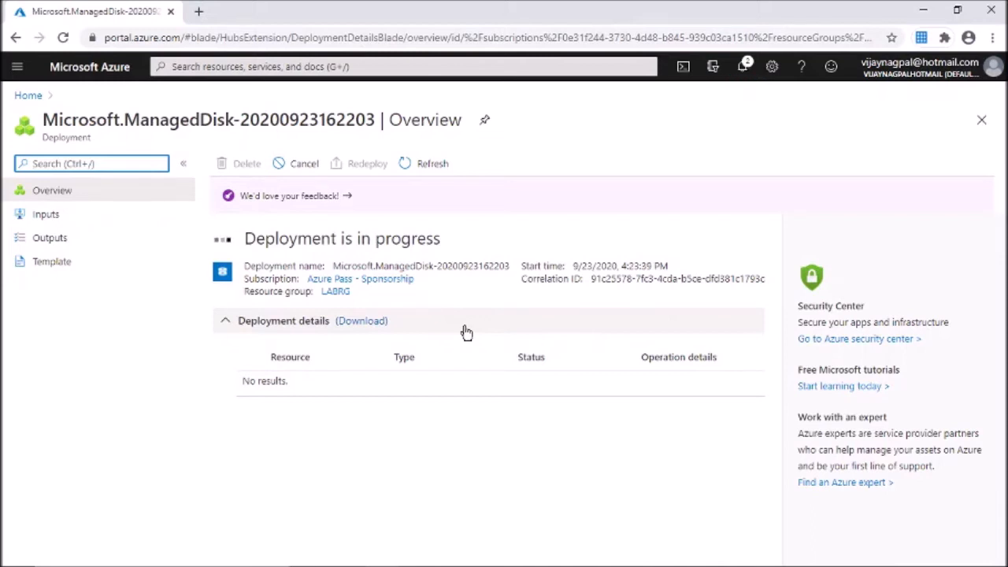
Step: Start creating a new virtual machine in resource group LABRG and name it TroubleshootVM
click(29, 95)
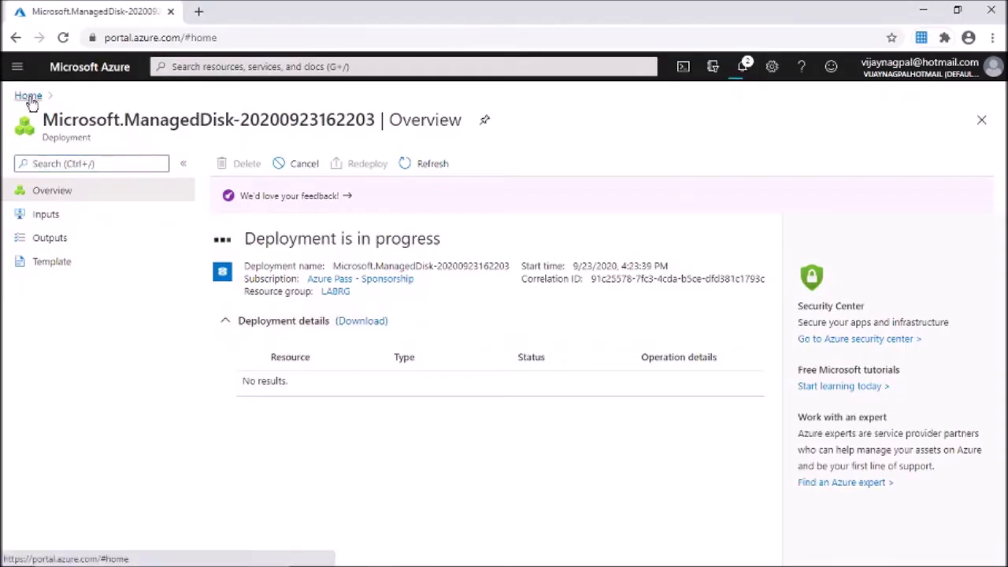
click(299, 179)
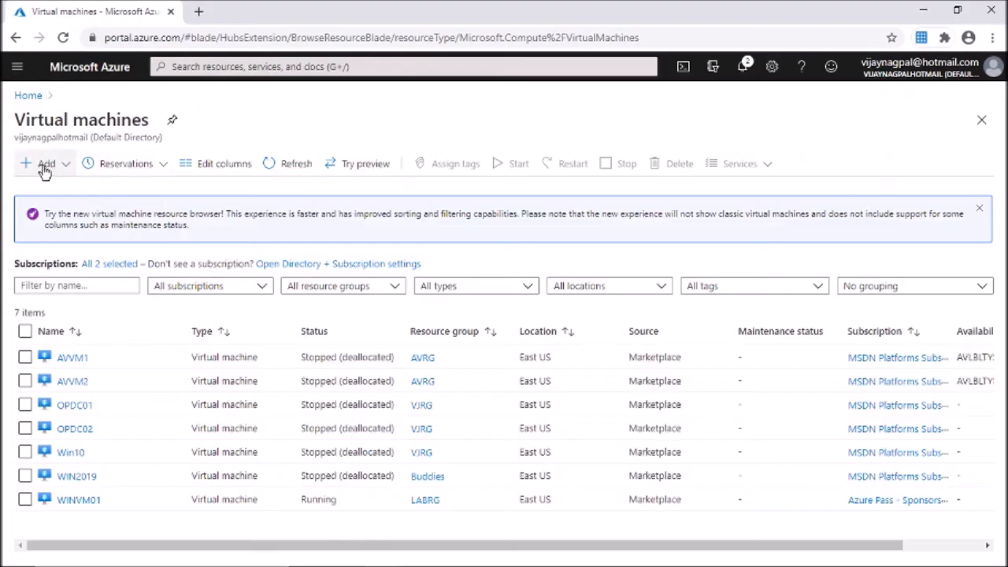
click(41, 164)
click(48, 189)
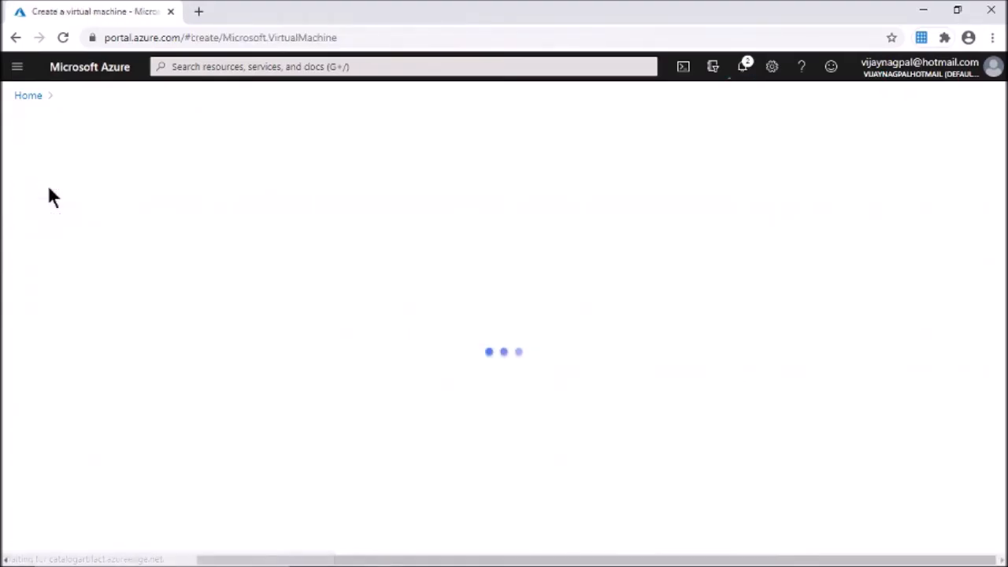
click(230, 423)
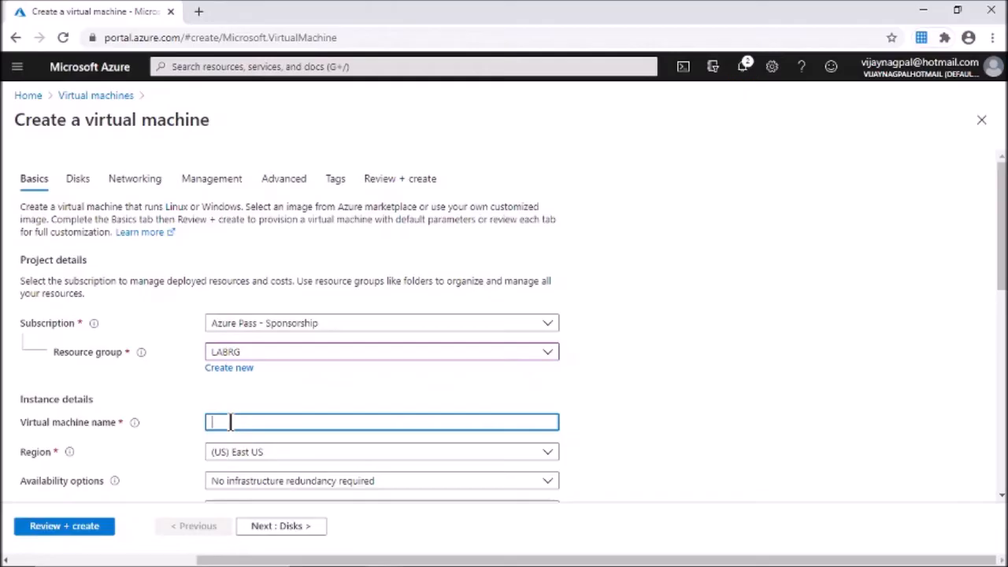
text(Troubleshoot)
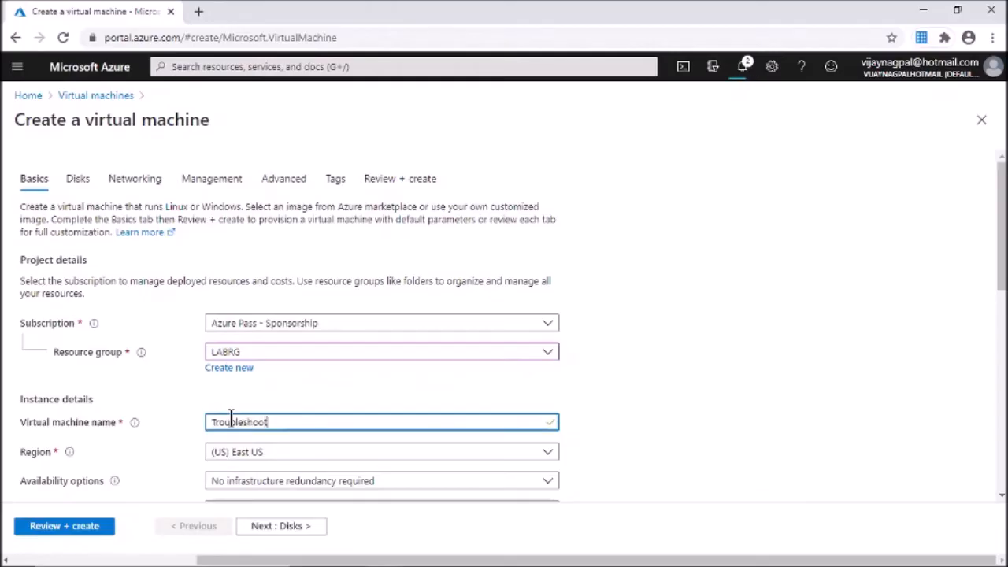
text(VM)
Step: Set the new VM's image to Windows Server 2016 Datacenter - Gen1 and its size to Standard_D4s_v3
click(1005, 250)
drag(1004, 251, 999, 320)
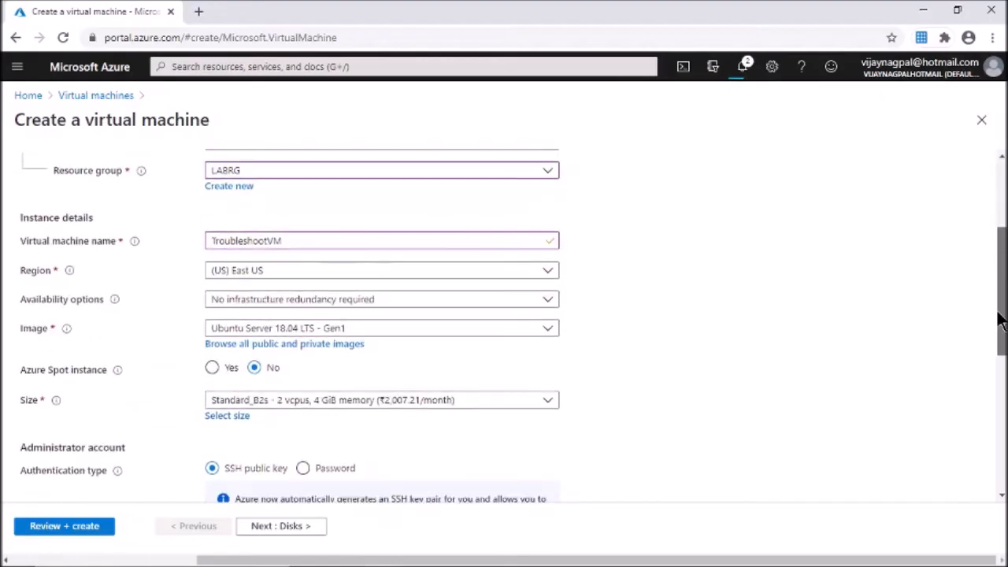
click(354, 331)
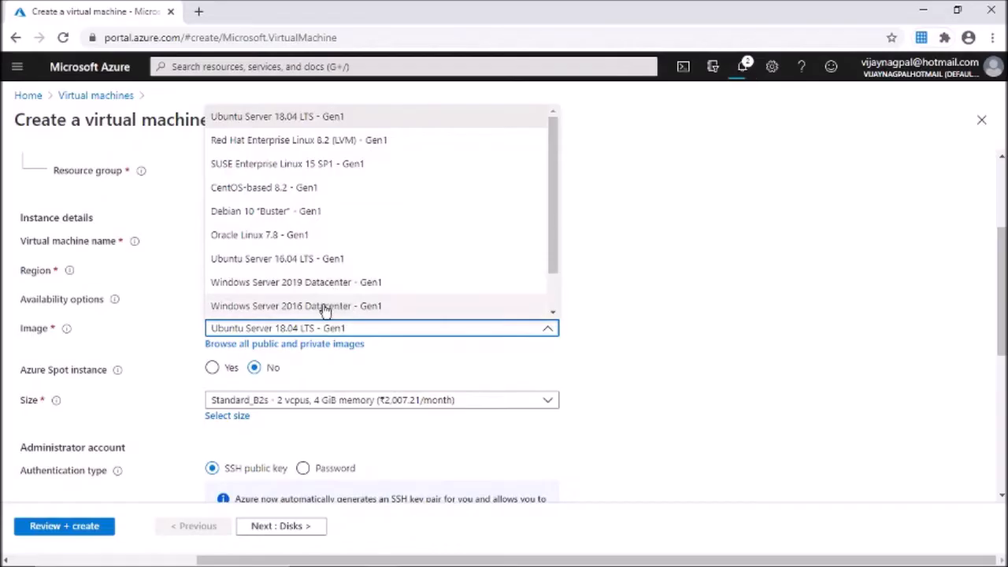
click(326, 307)
click(320, 407)
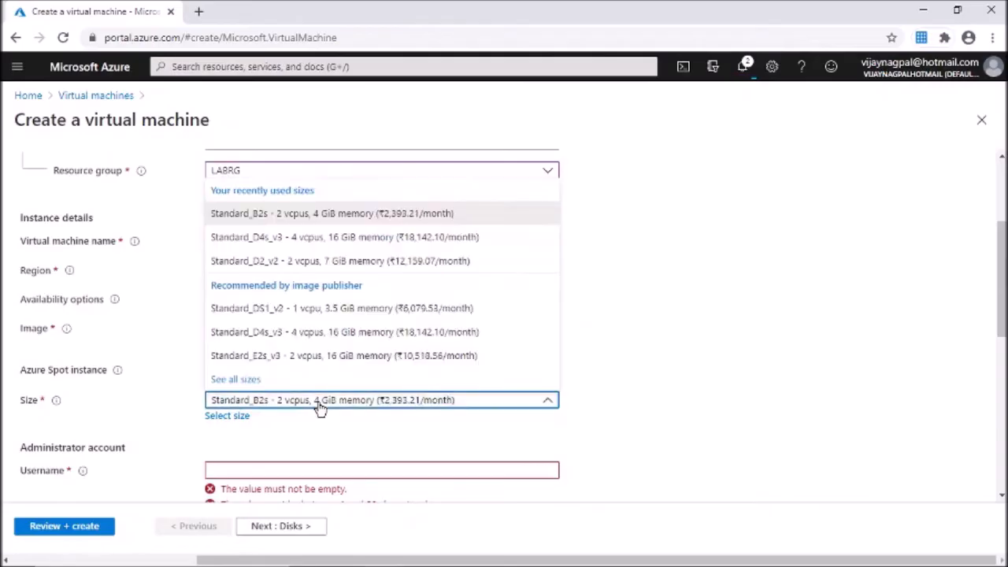
click(352, 340)
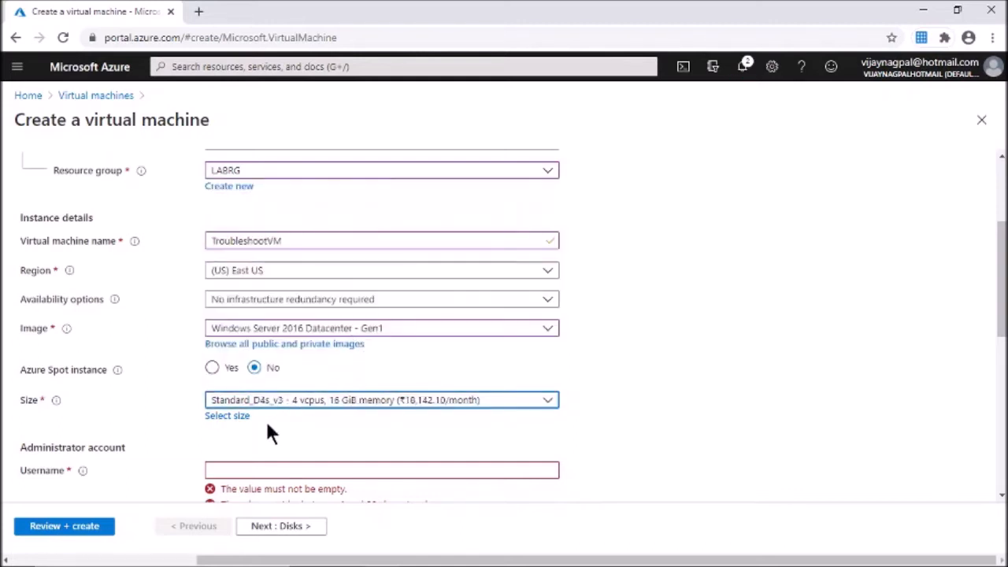
Step: Set the administrator username to azureuser01 and enter and confirm the account password
click(255, 470)
text(azure)
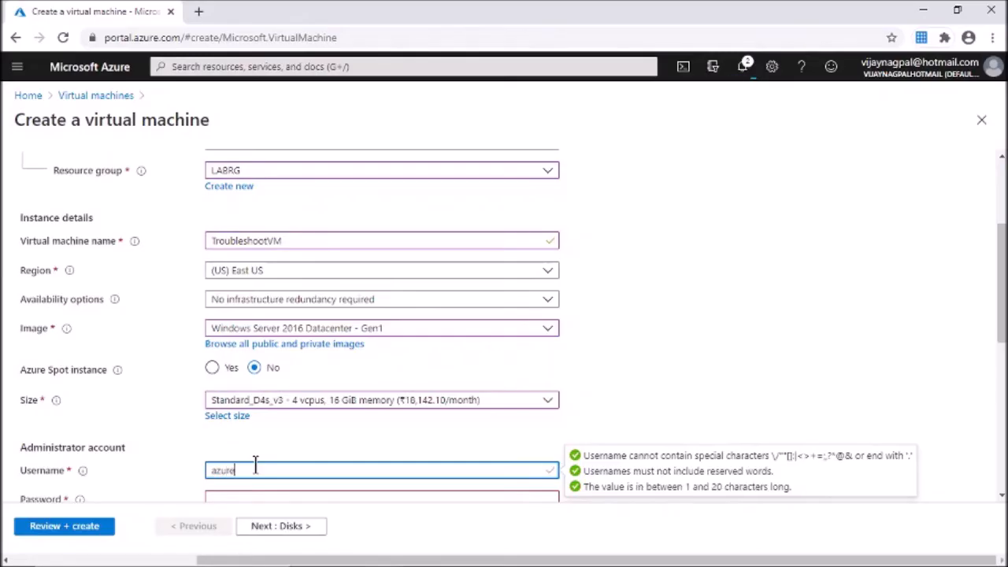
text(user1)
key(Tab)
text(************)
key(Tab)
text(***)
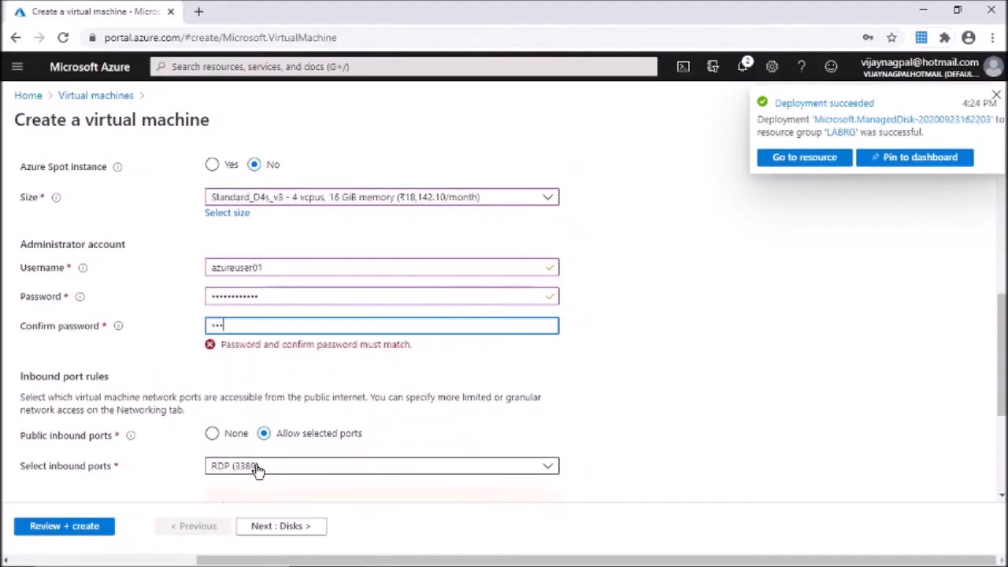
text(*******)
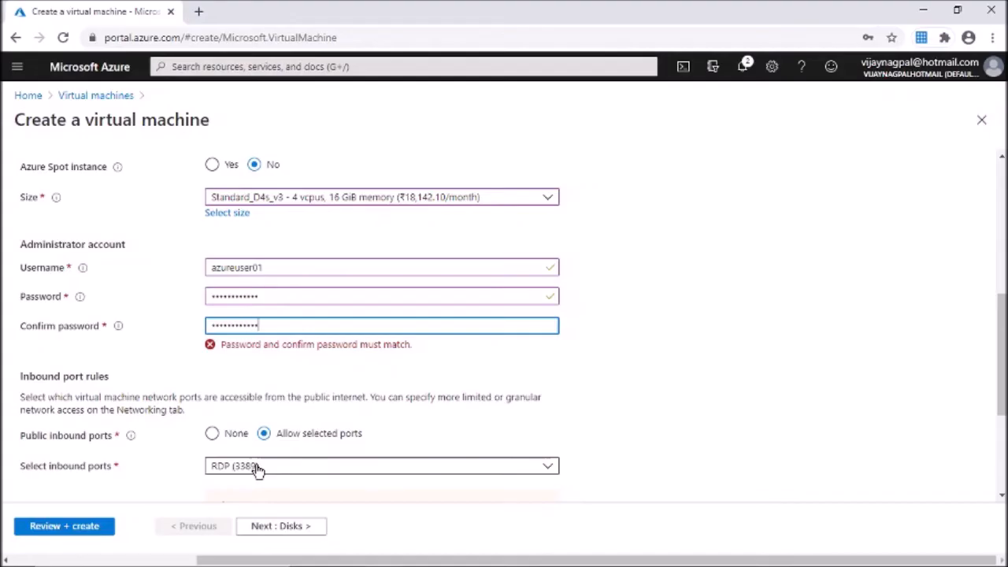
Step: Create TroubleshootVM, keeping the default inbound port, licensing, disk, networking, management, advanced and tag settings, and check the deployment notifications
scroll(1002, 340, down, 3)
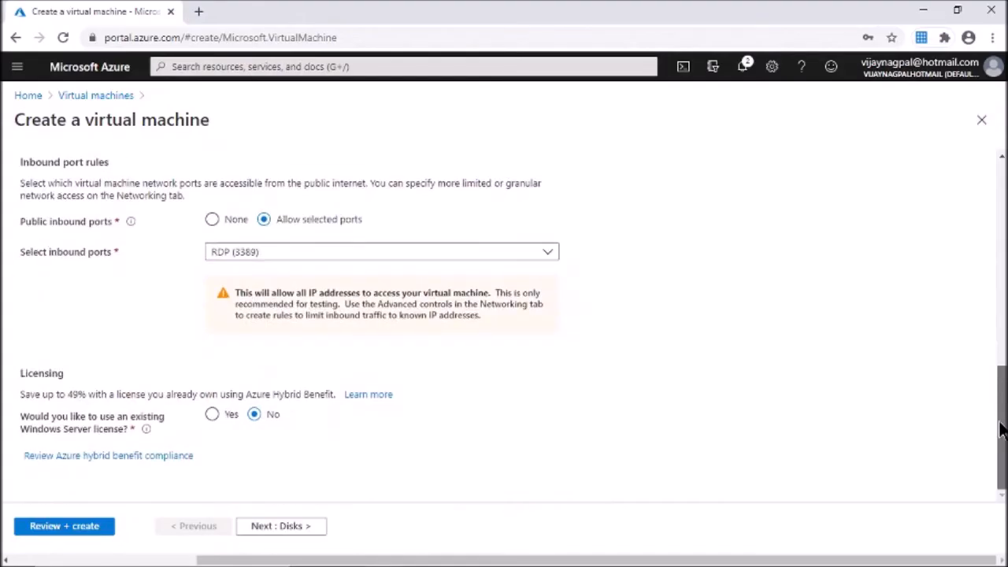
click(274, 529)
click(274, 530)
click(274, 529)
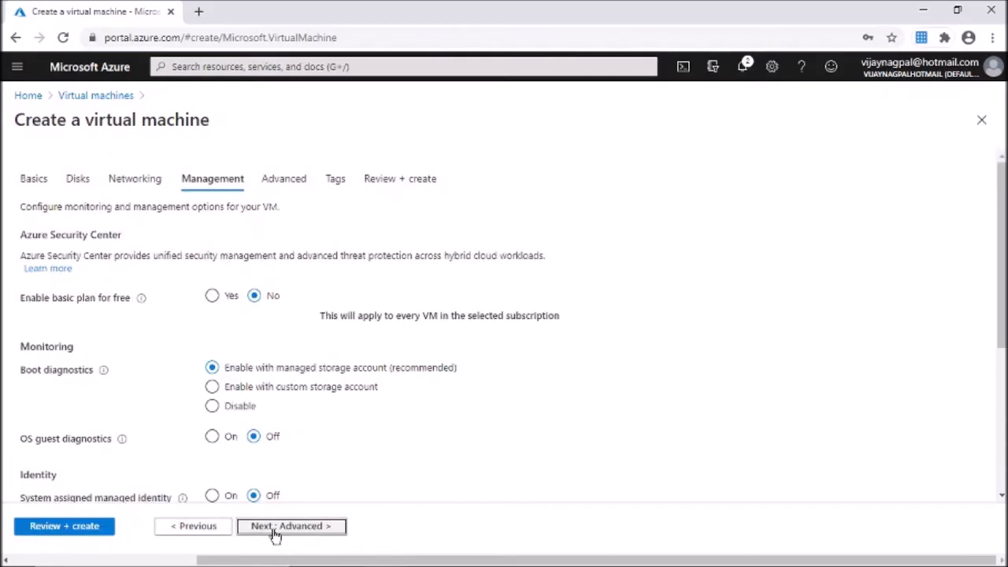
click(274, 530)
click(274, 529)
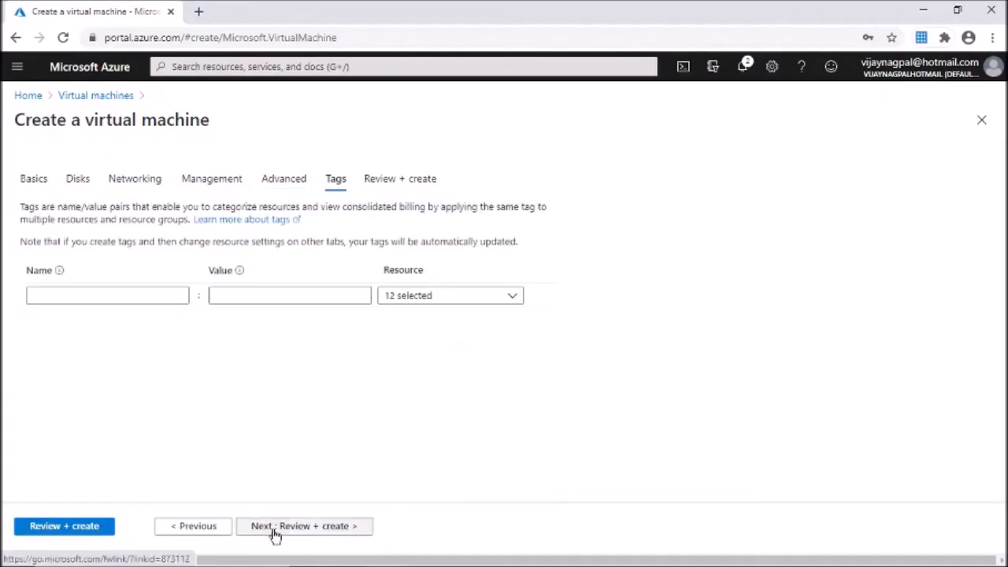
click(275, 530)
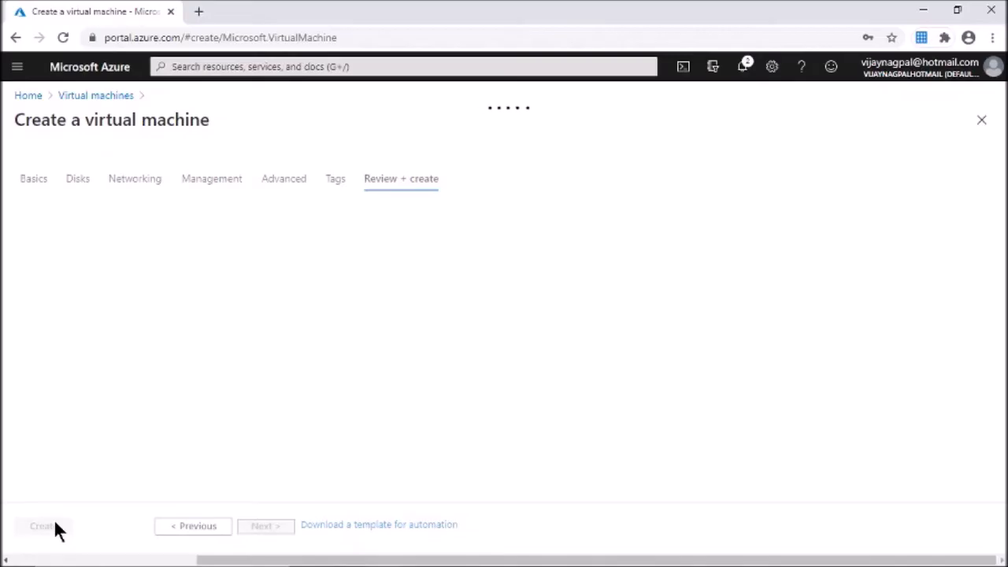
click(47, 528)
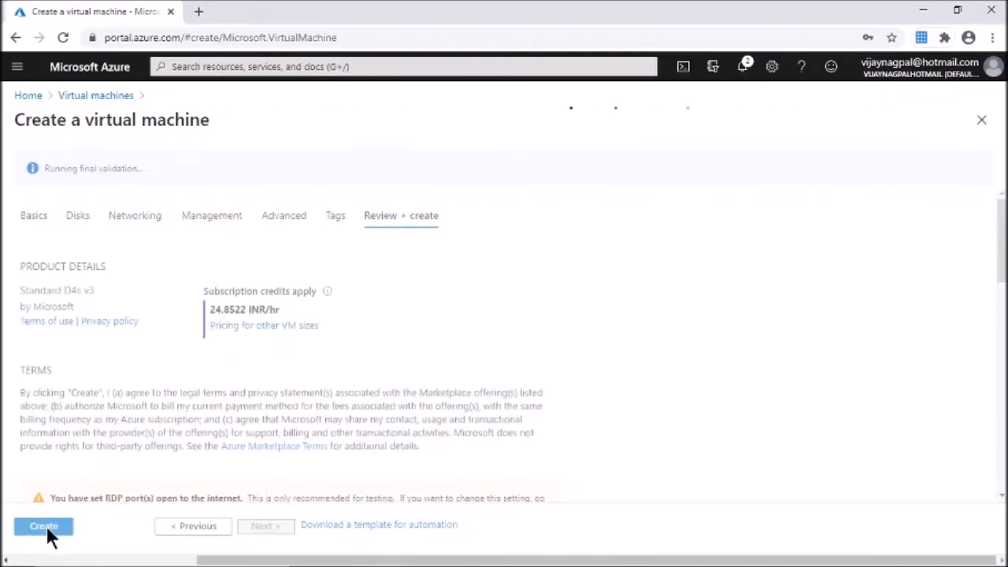
click(45, 528)
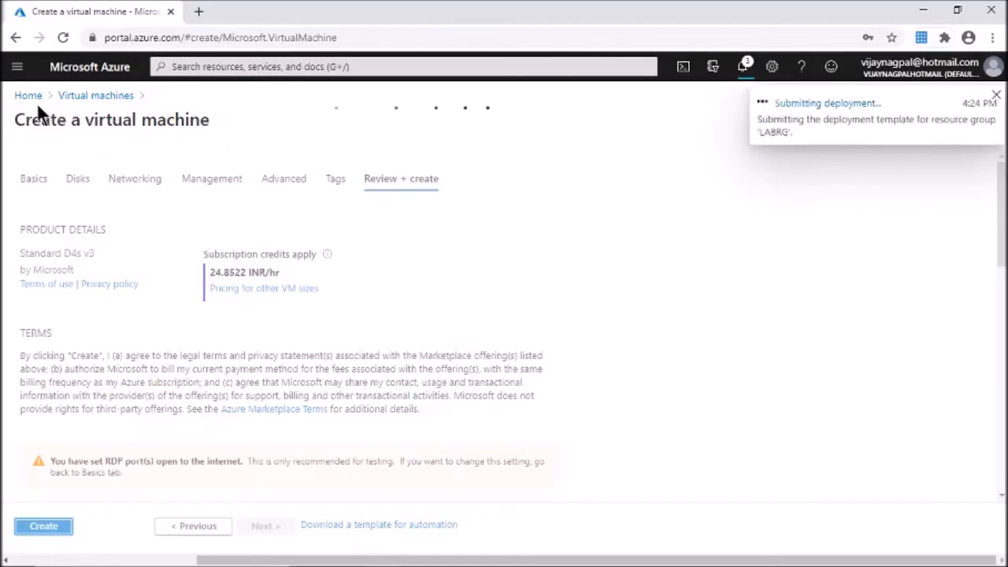
click(745, 68)
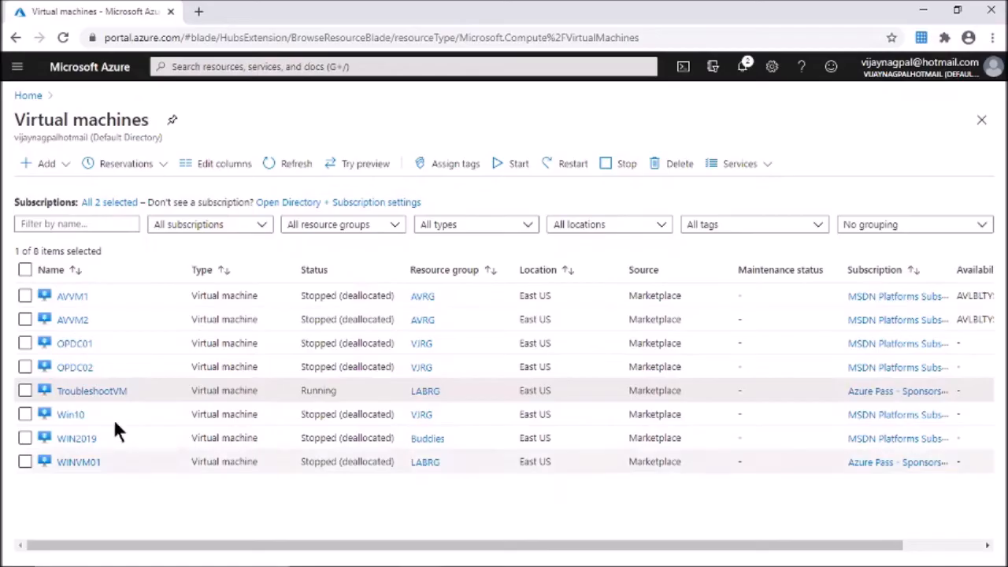
Step: Connect to TroubleshootVM through Remote Desktop and open Windows PowerShell in its session
click(550, 412)
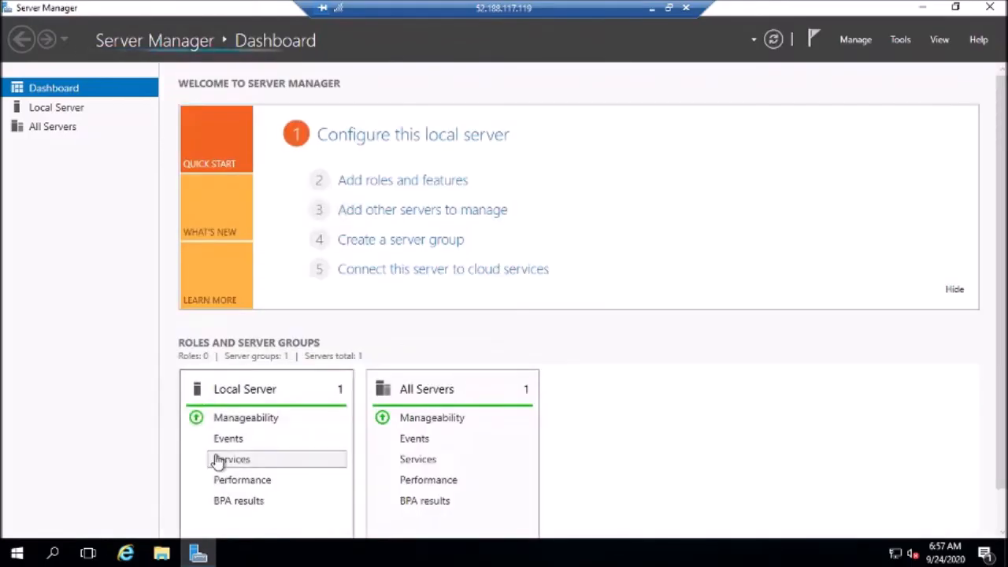
key(super+d)
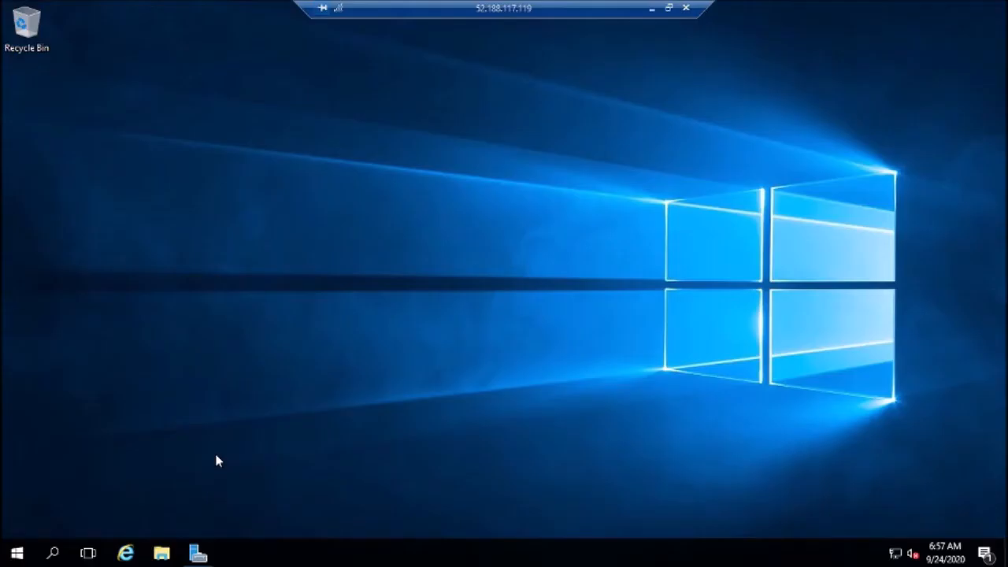
click(17, 554)
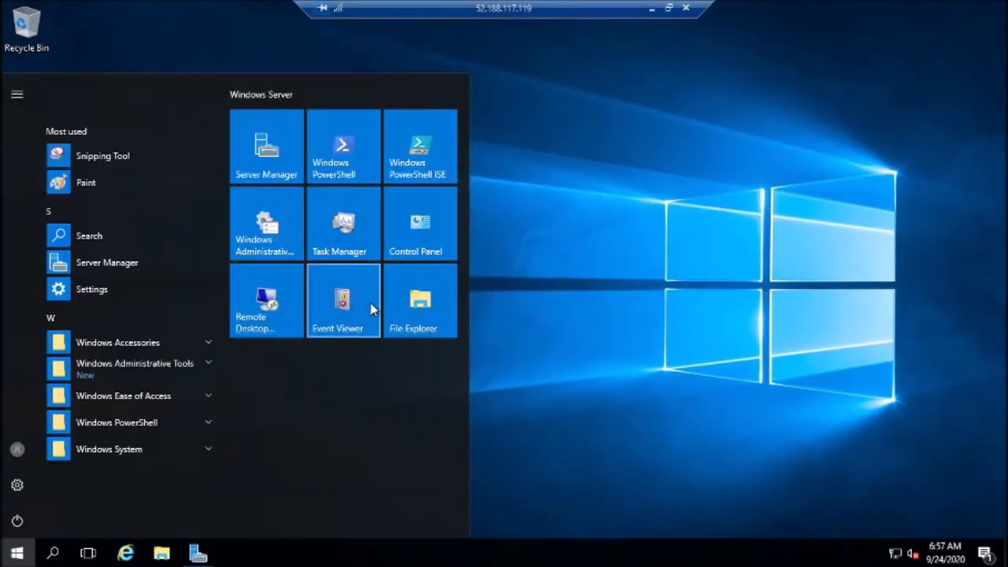
click(342, 174)
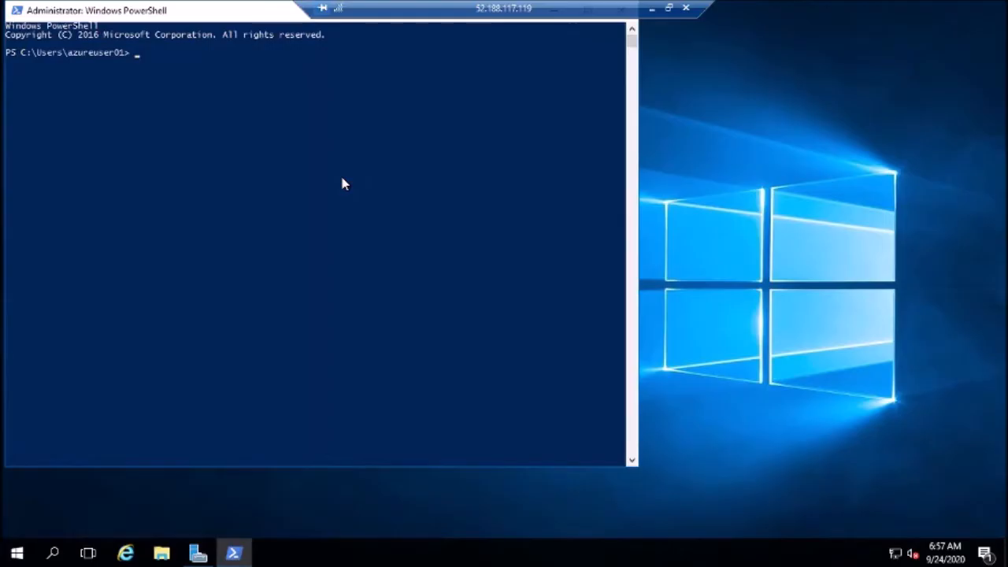
Step: Install the Hyper-V feature with Install-WindowsFeature and the -Restart option, and open Hyper-V Manager from Server Manager
text(Install-Windowsfeature -Name Hyper)
key(BackSpace)
key(BackSpace)
key(BackSpace)
text(per-v -resta)
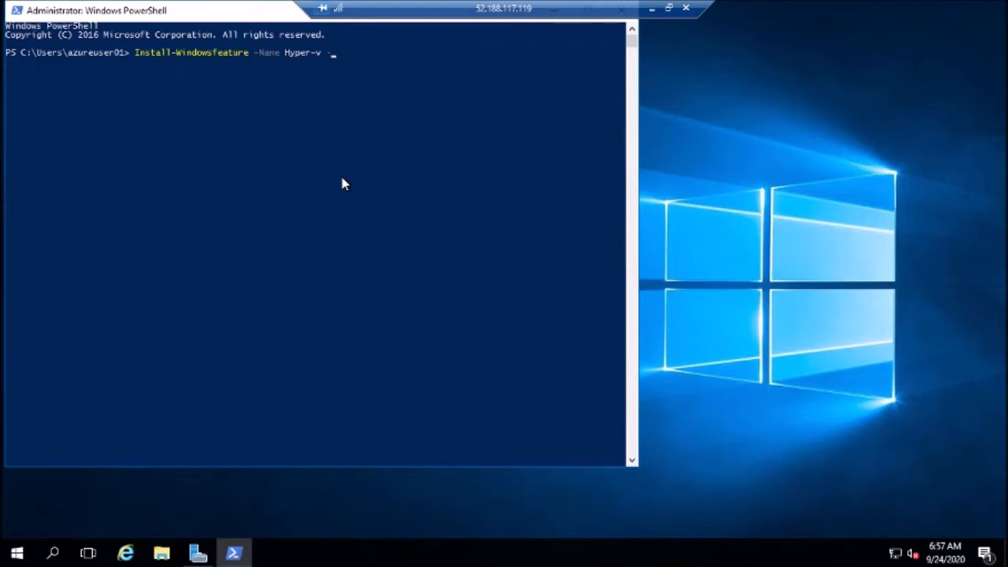
text(rt)
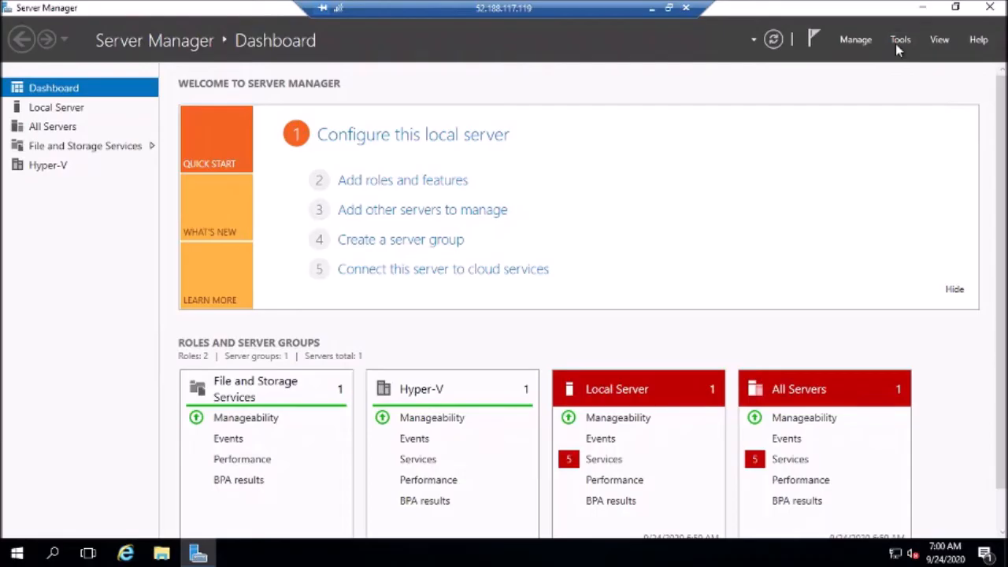
click(900, 41)
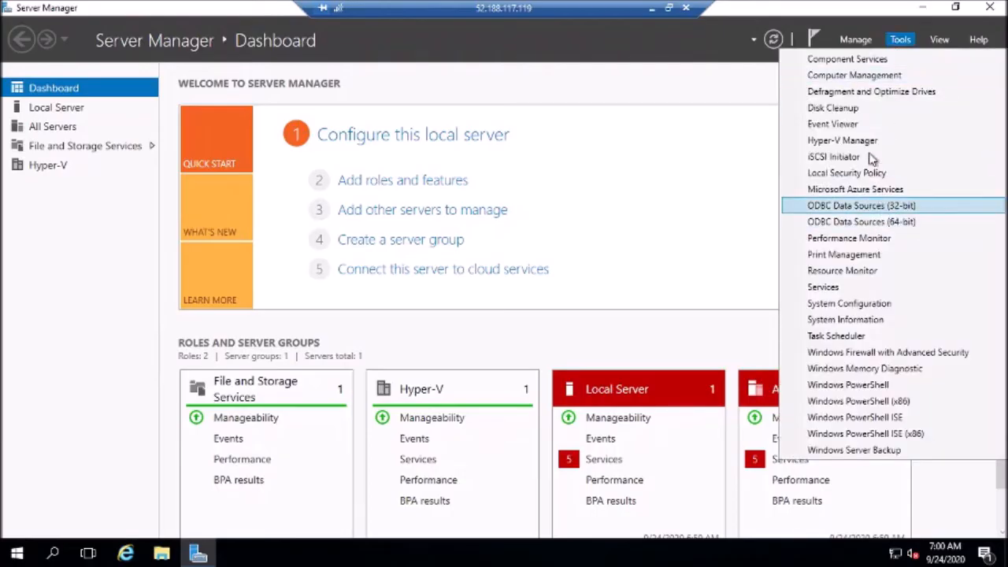
click(861, 142)
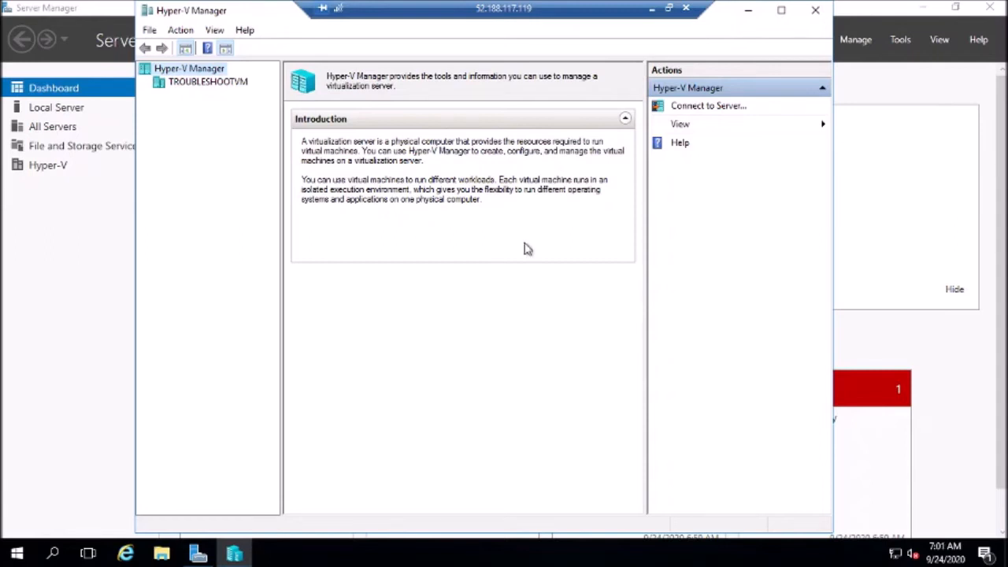
Step: Back in the Azure portal, attach the existing disk WINVM01-Restored to TroubleshootVM as a data disk and save the change
click(652, 9)
click(89, 390)
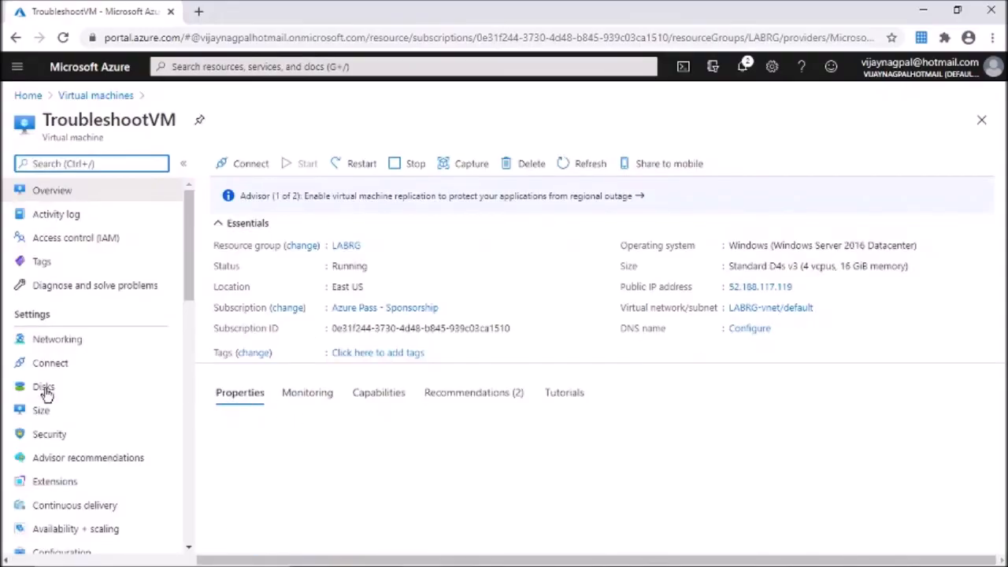
click(44, 389)
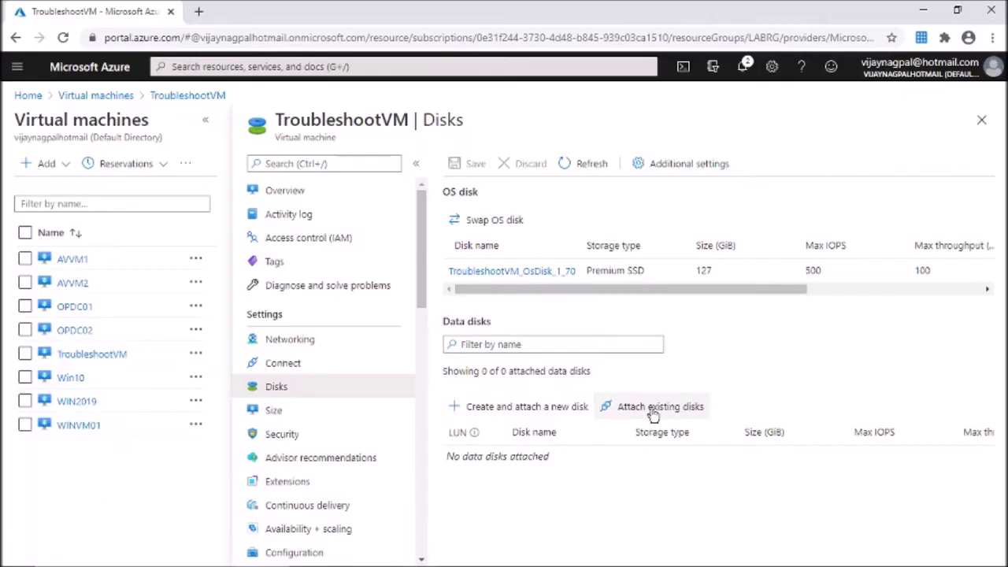
click(653, 415)
click(589, 460)
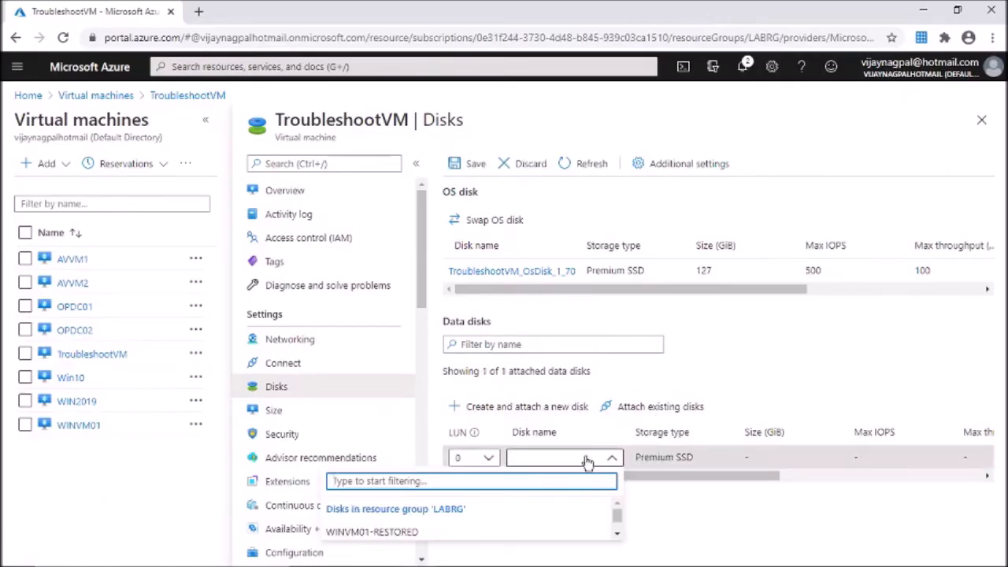
click(372, 532)
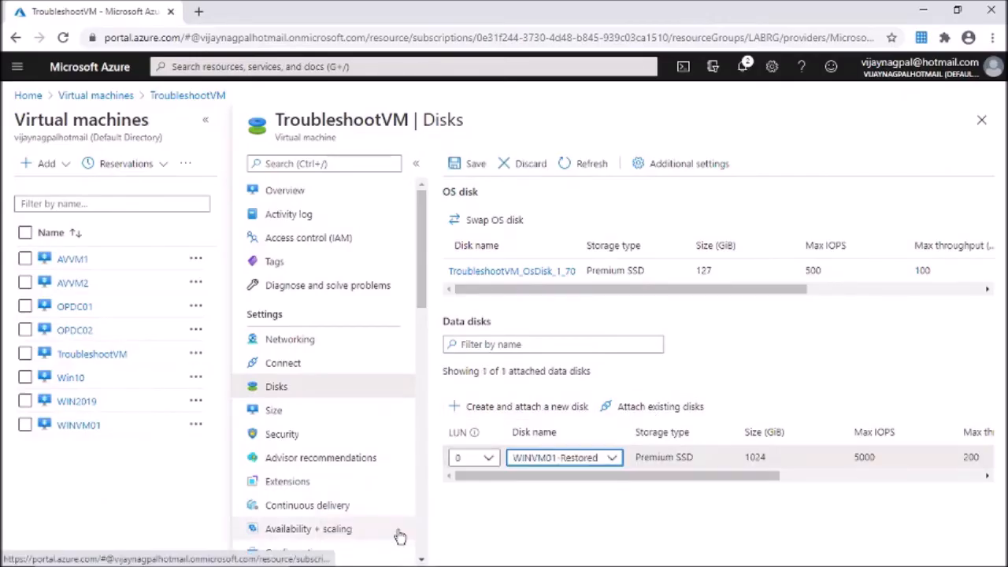
click(466, 166)
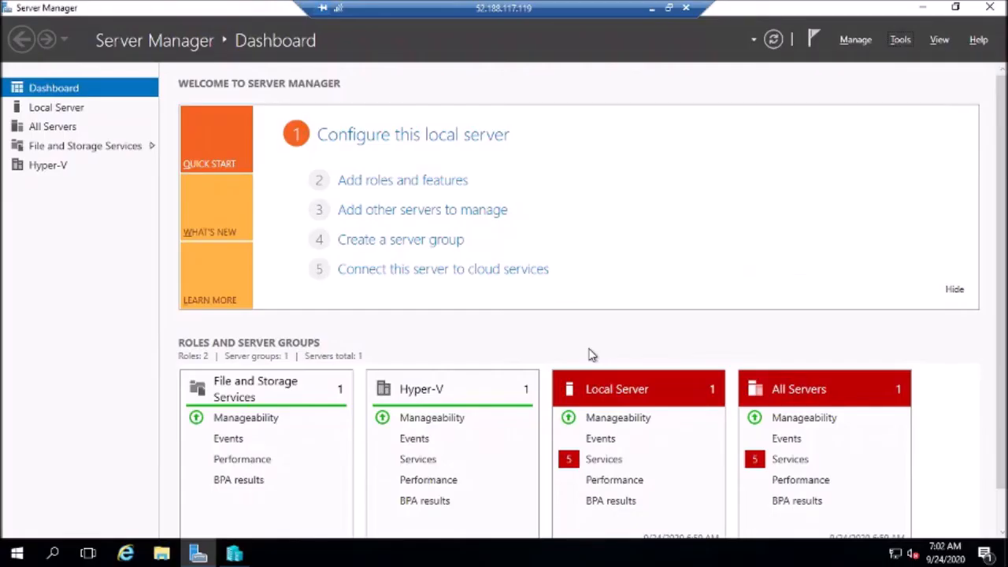
Step: In the remote session, run compmgmt.msc and take Disk 2 offline in Disk Management
key(super+r)
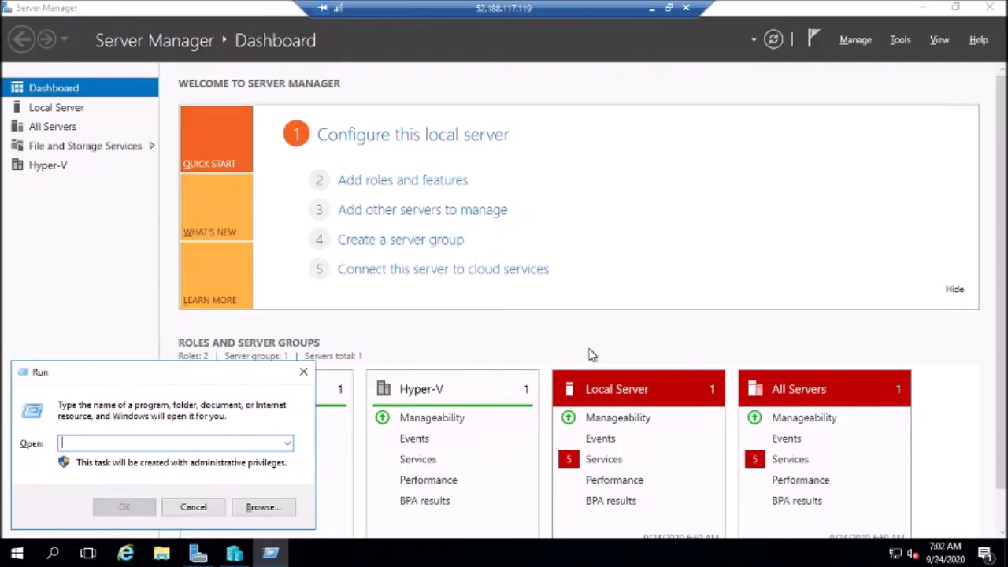
text(compmgmt.msc)
key(Return)
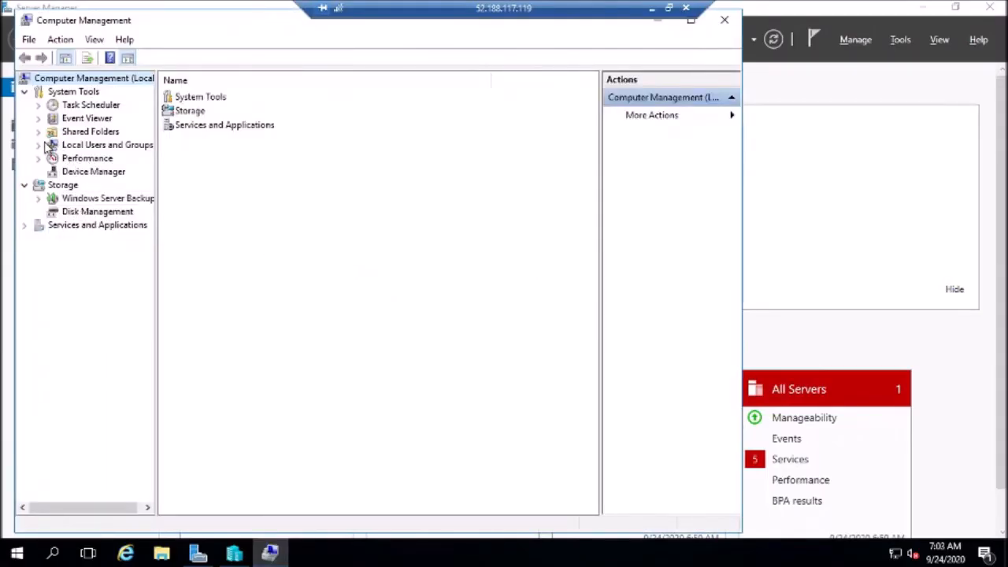
click(92, 220)
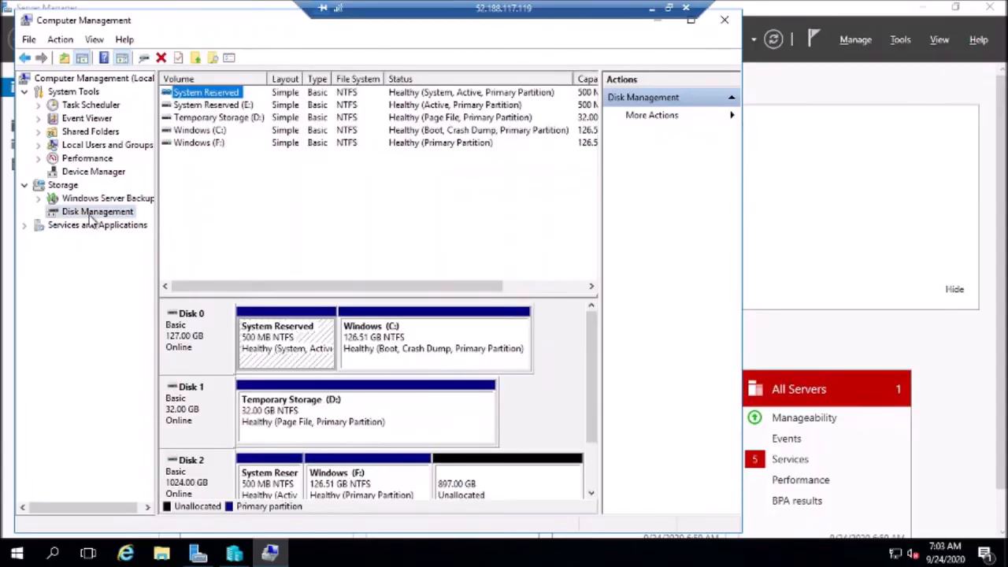
right_click(219, 480)
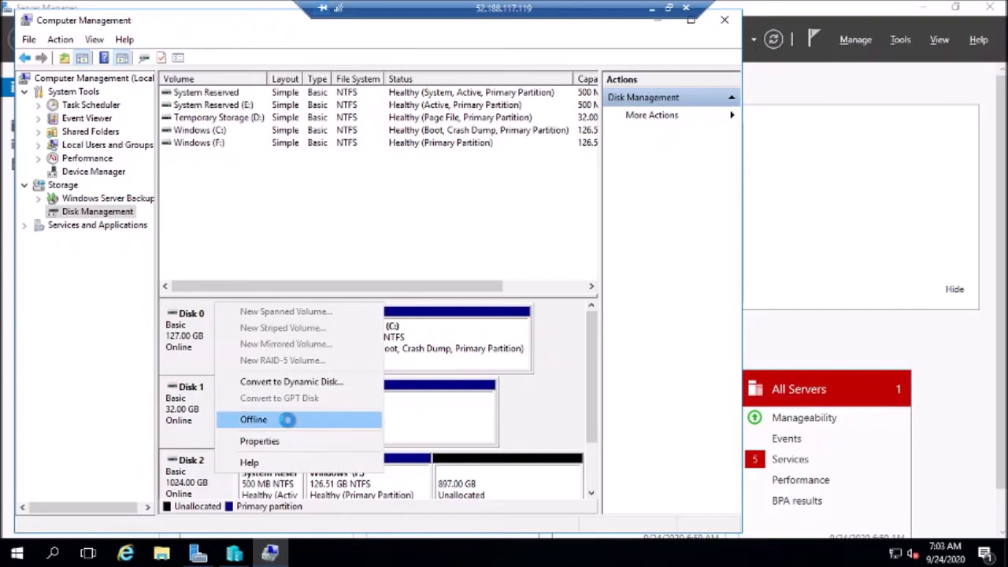
click(287, 419)
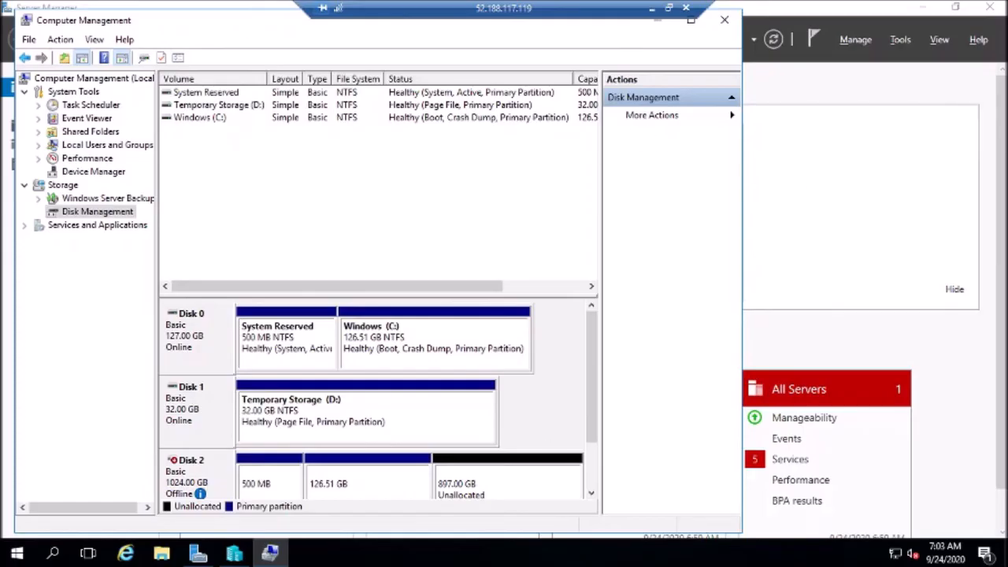
Step: In Hyper-V Manager, begin a new virtual machine on TROUBLESHOOTVM and name it Faulty VM
click(234, 554)
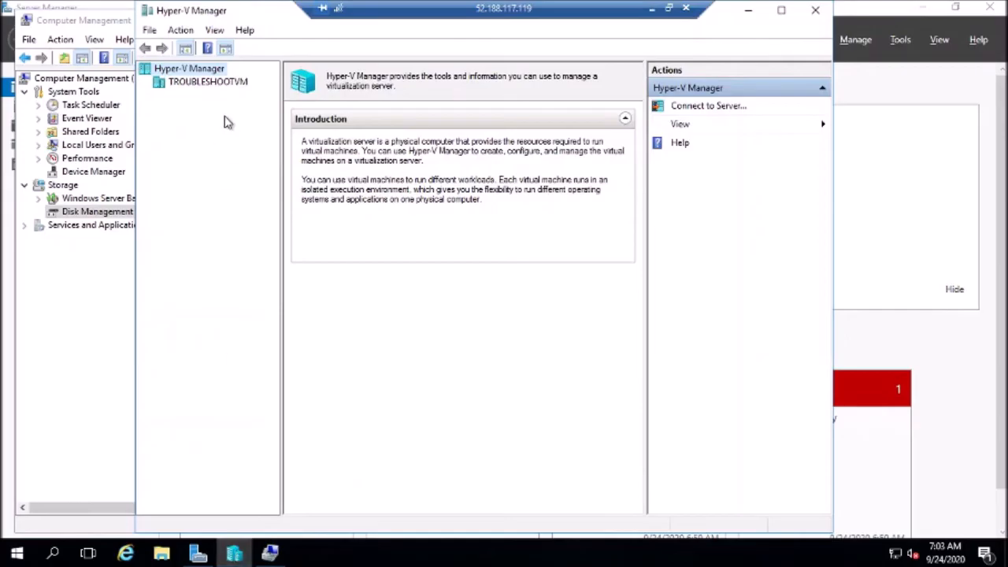
click(197, 83)
right_click(197, 84)
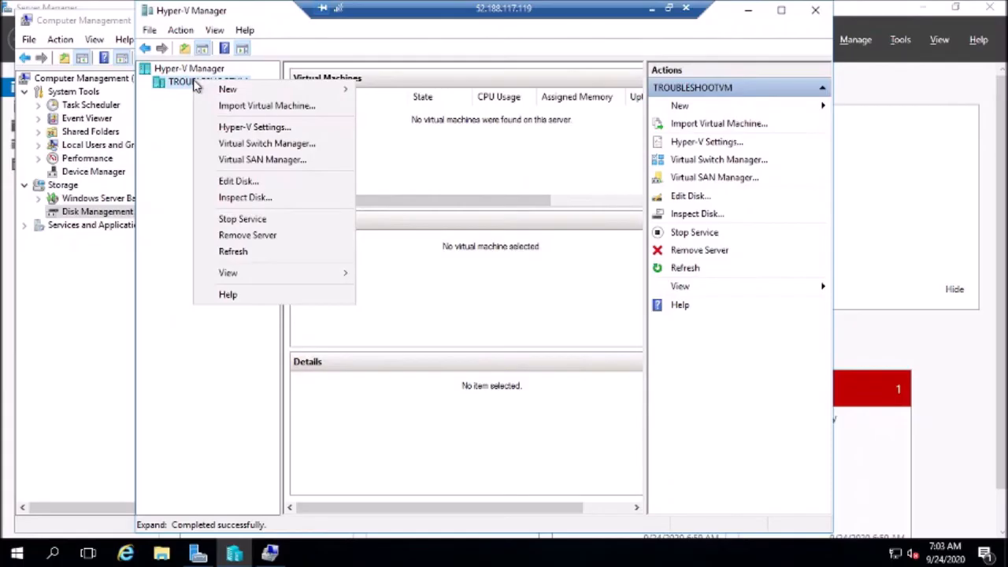
mouse_move(266, 101)
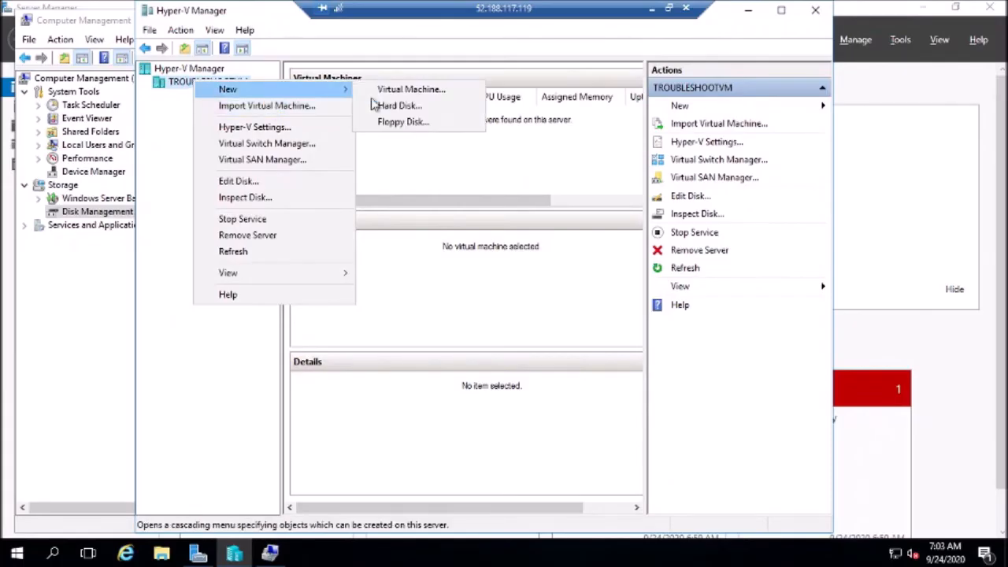
click(406, 93)
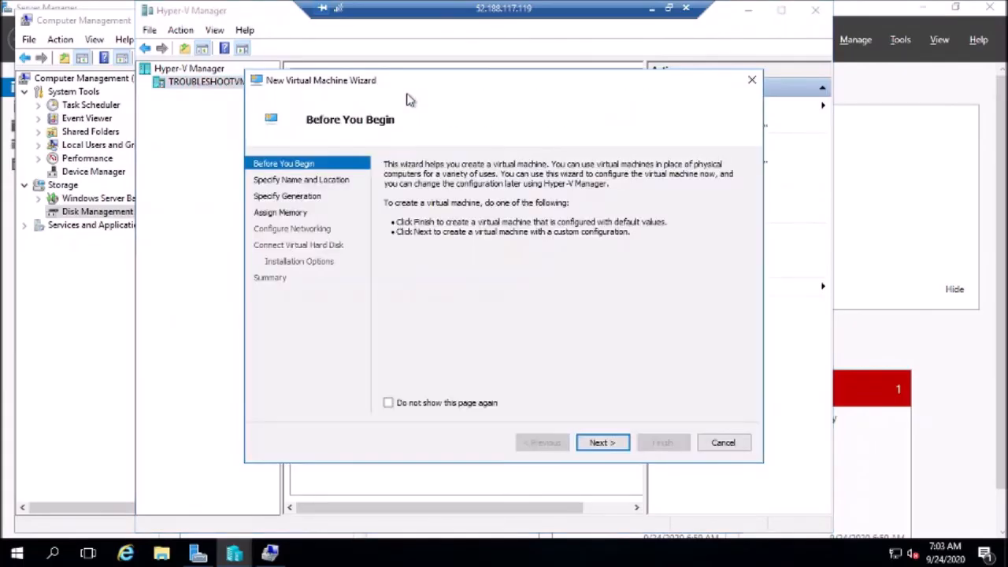
click(604, 444)
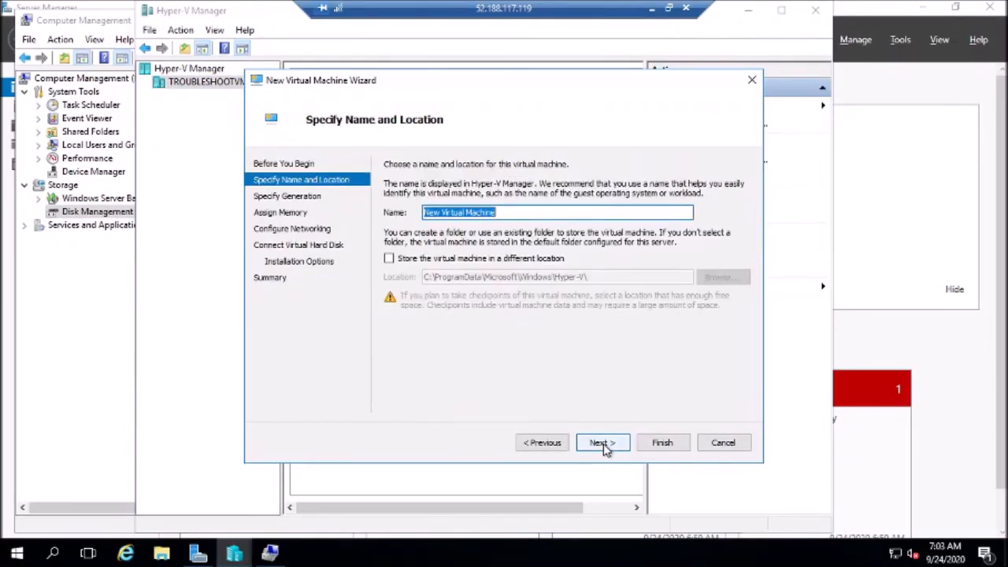
text(FaultyVM)
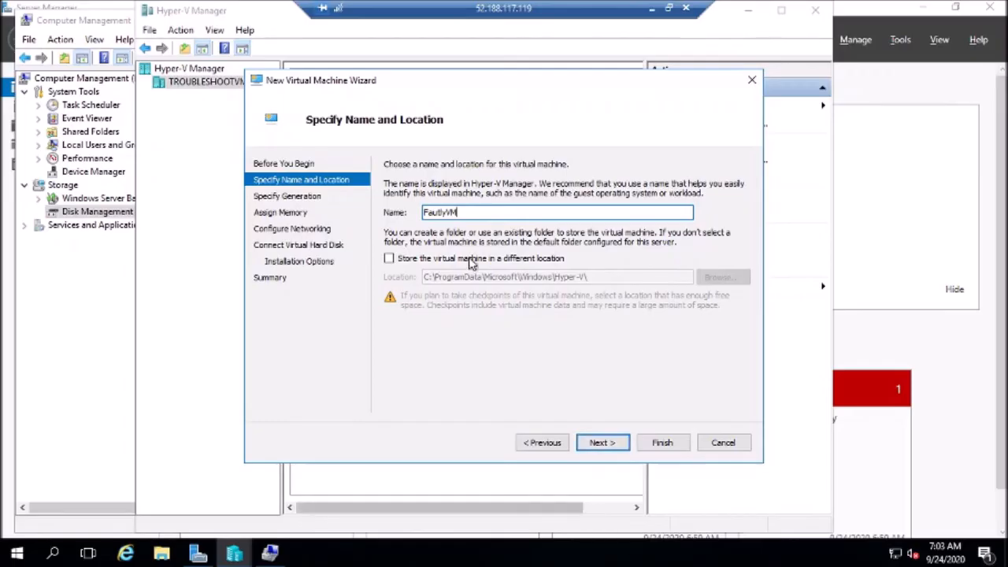
key(BackSpace)
key(BackSpace)
key(BackSpace)
key(BackSpace)
key(BackSpace)
key(BackSpace)
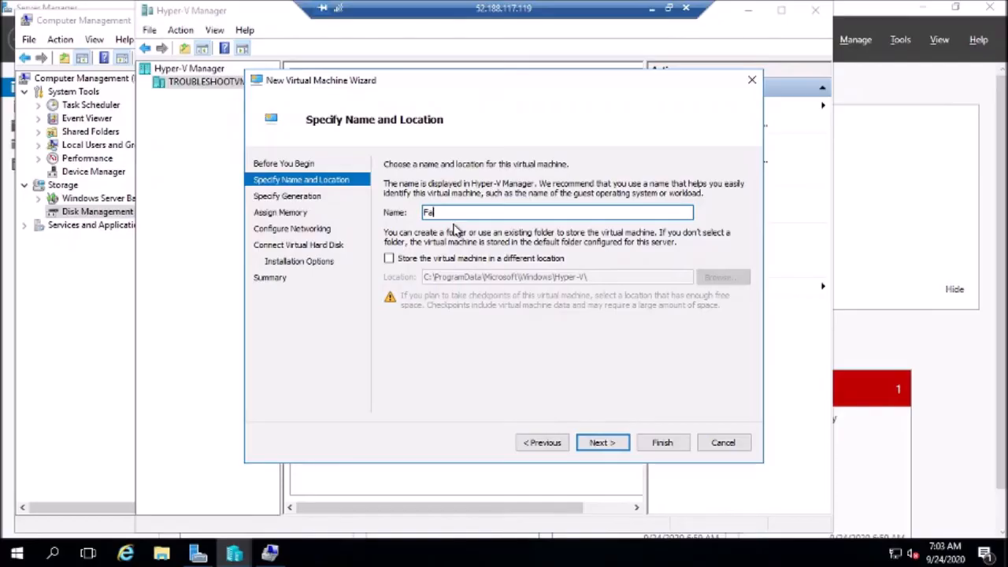
text(ulty VM)
click(603, 442)
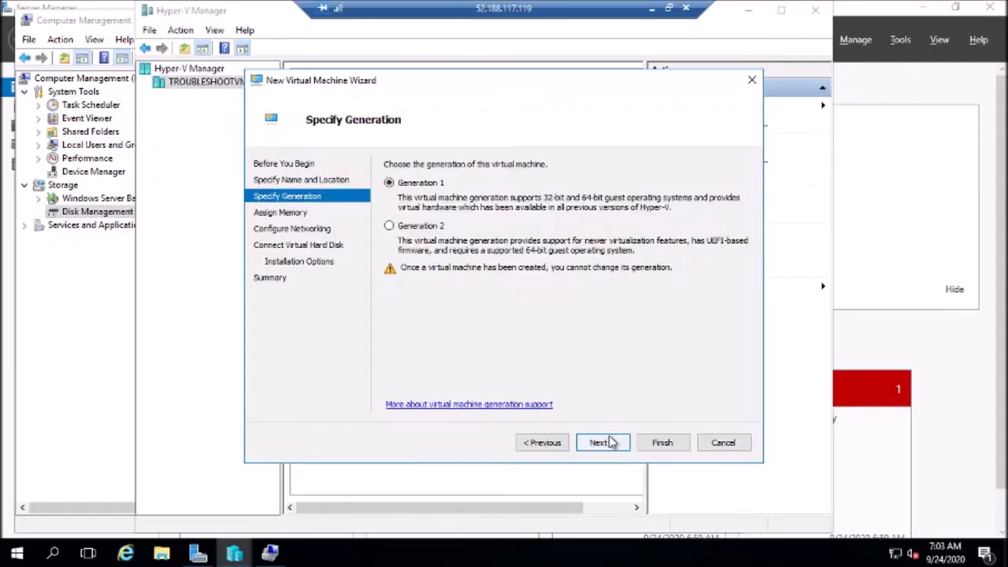
Step: Create the virtual machine as Generation 1 with 1024 MB memory, network Not Connected, and the option Attach a virtual hard disk later
click(604, 441)
click(604, 442)
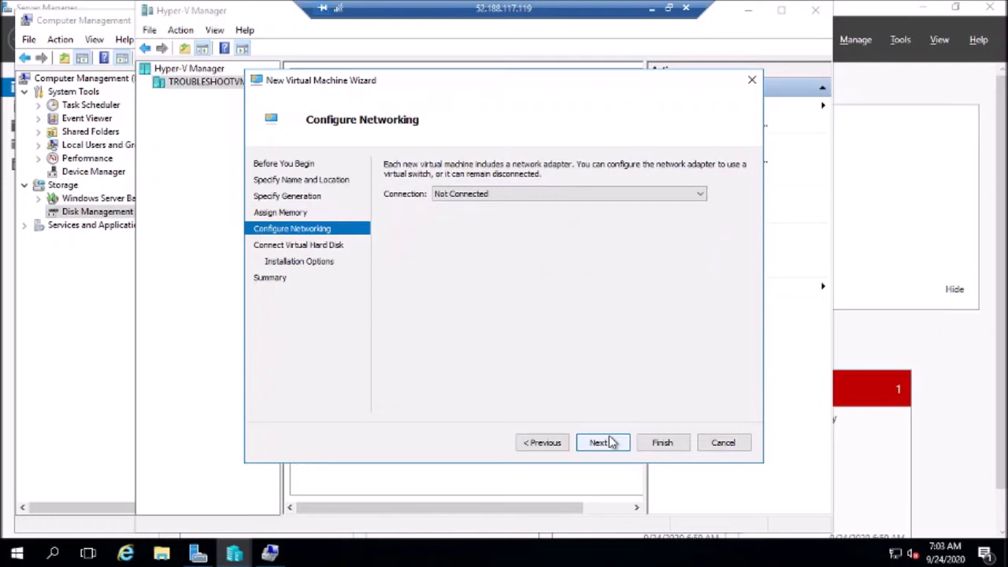
click(604, 442)
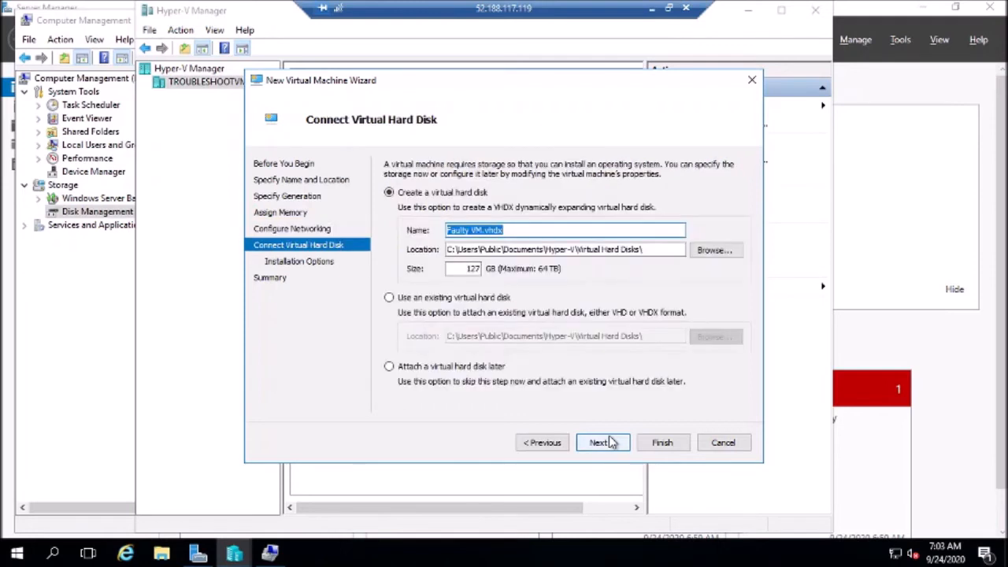
click(388, 368)
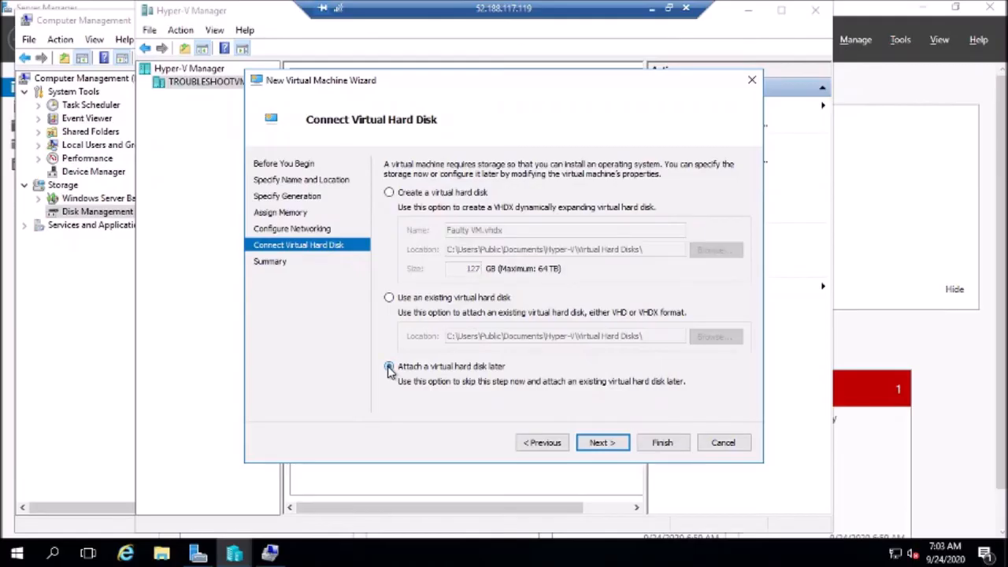
click(602, 443)
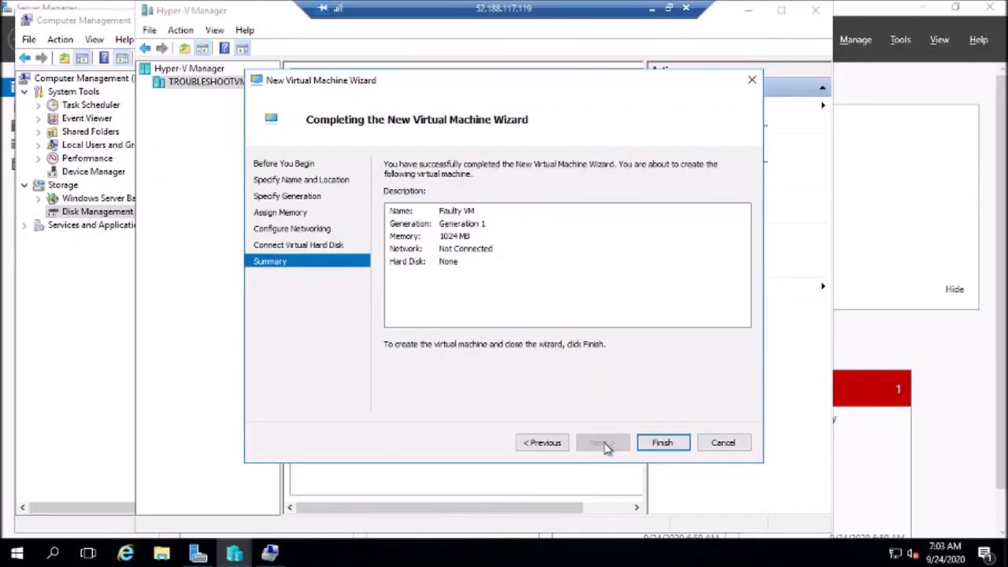
click(662, 443)
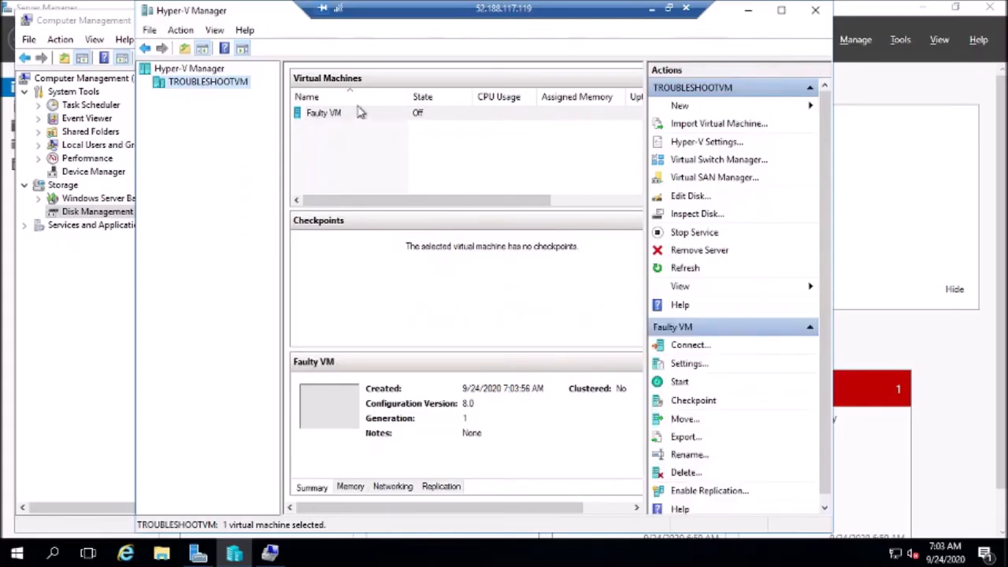
Step: In the Faulty VM settings, add a hard drive to IDE Controller 0 using physical hard disk Disk 2, and apply the change
right_click(319, 116)
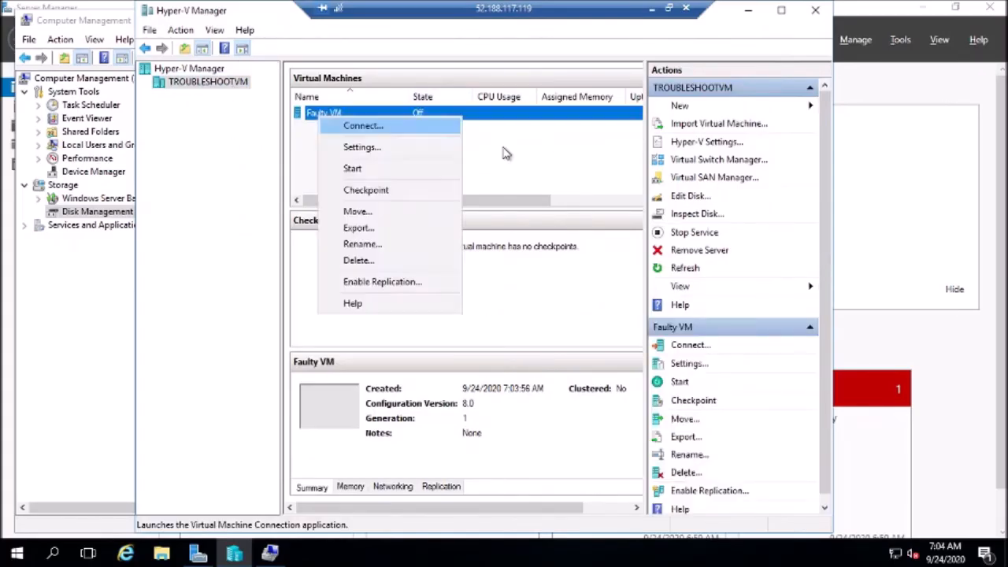
click(505, 153)
click(343, 118)
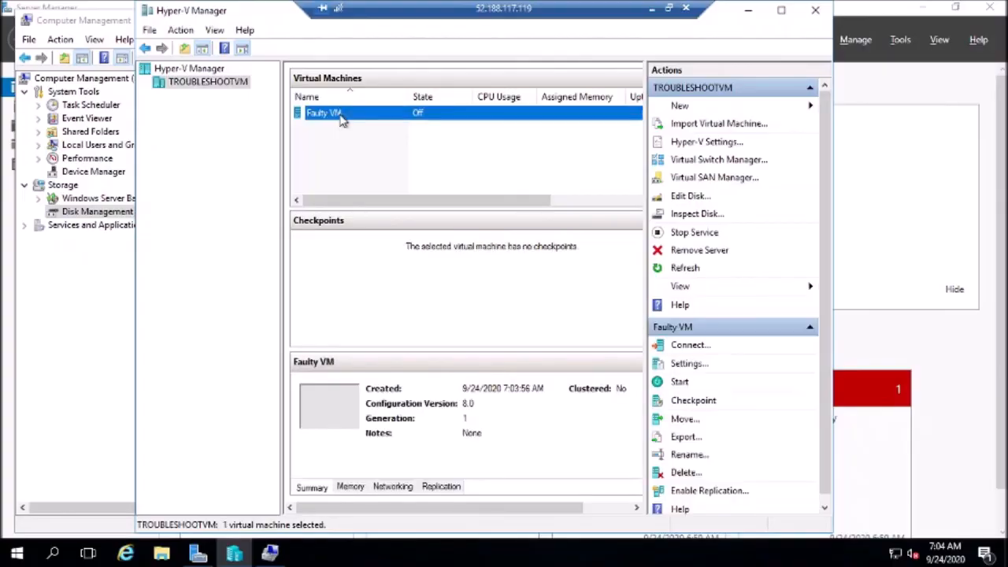
right_click(343, 118)
click(398, 148)
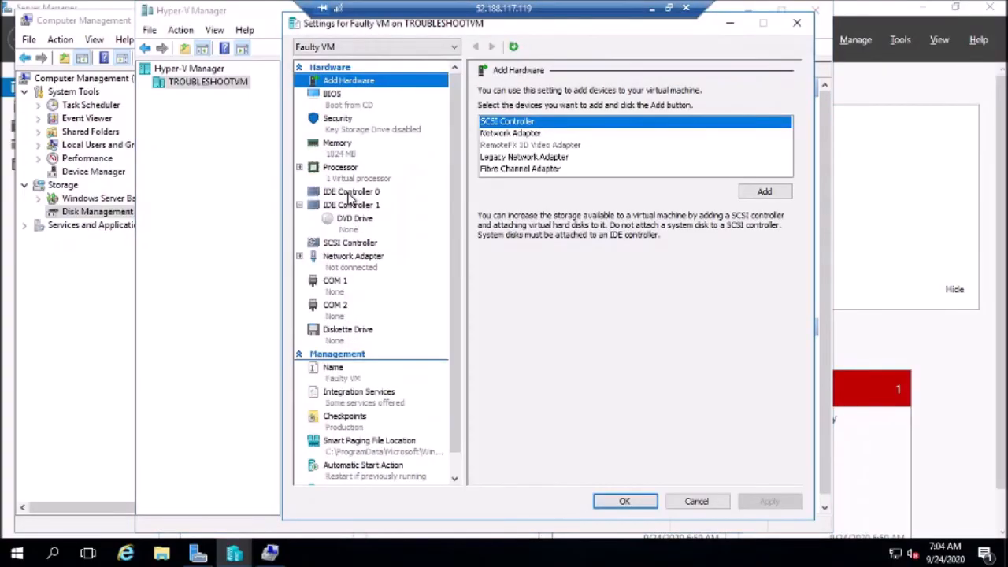
click(352, 195)
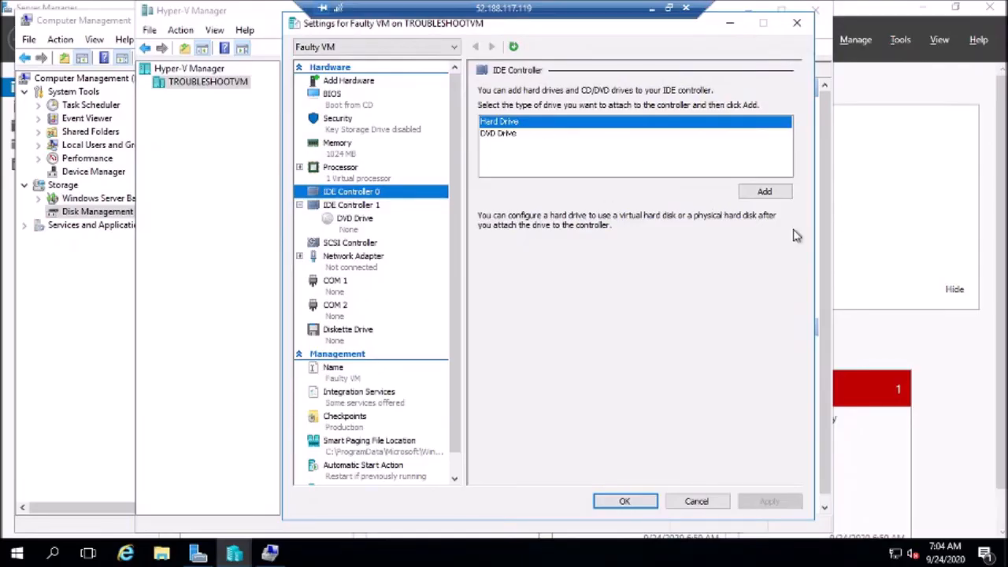
click(767, 191)
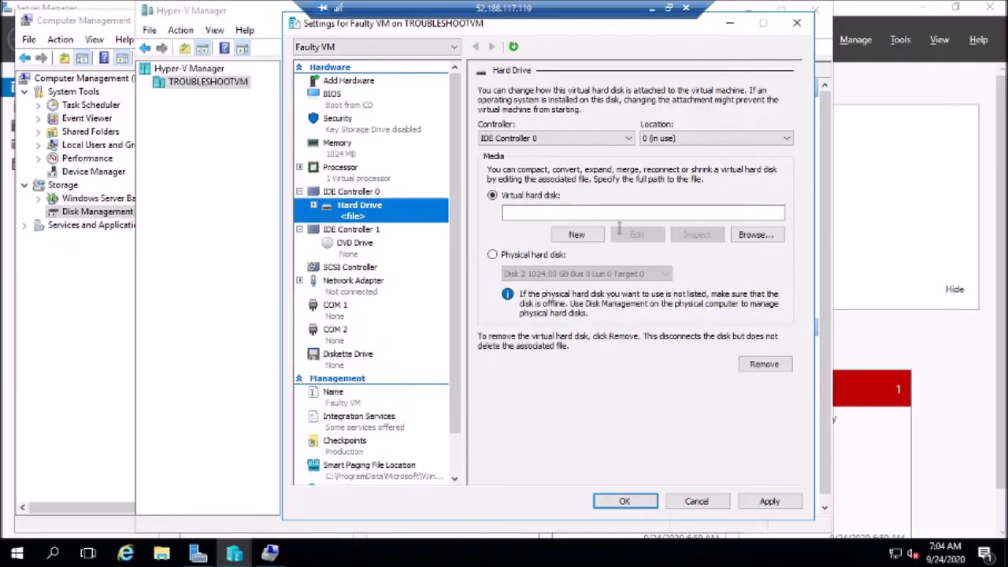
click(494, 256)
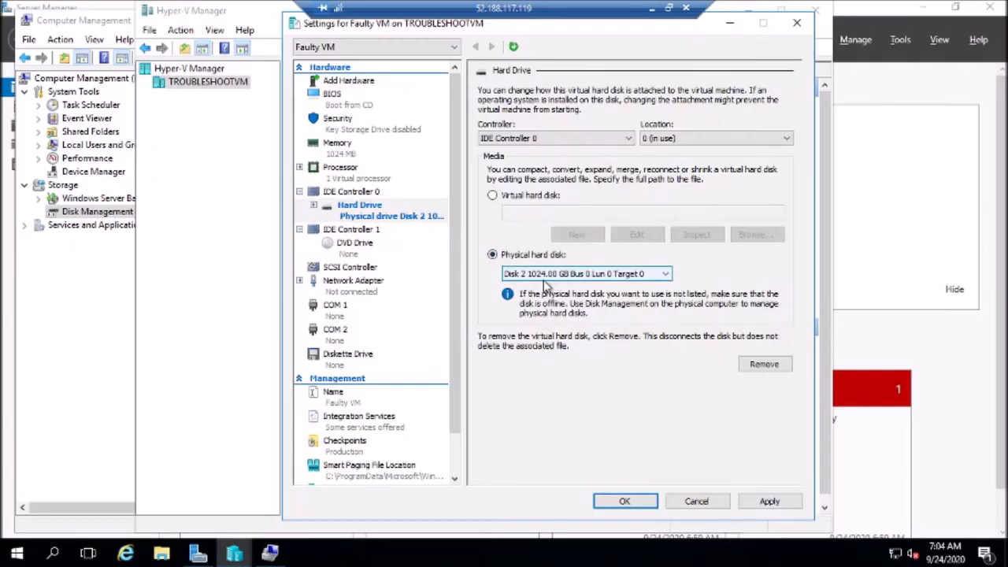
click(769, 501)
click(638, 505)
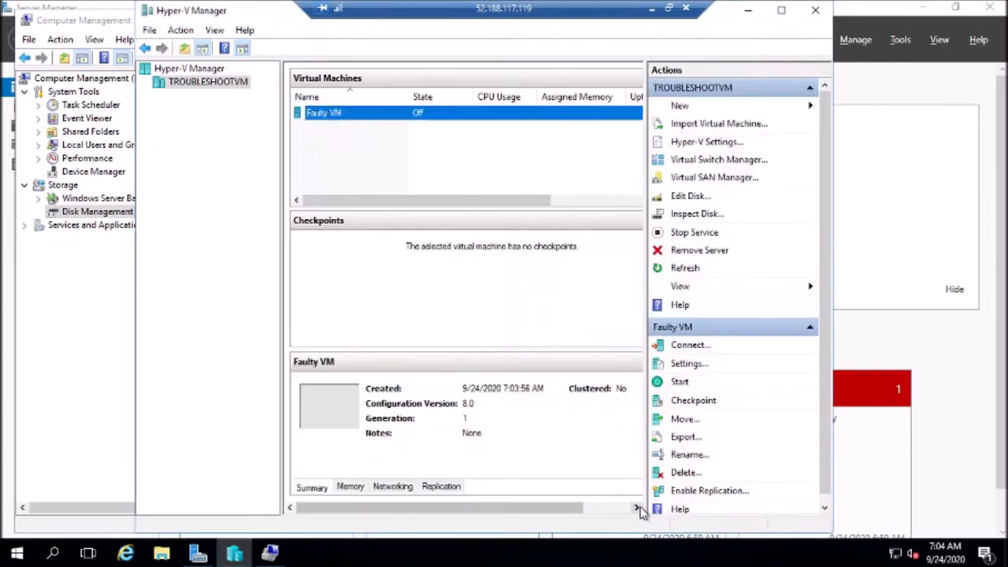
Step: Start Faulty VM and connect to its console
right_click(317, 119)
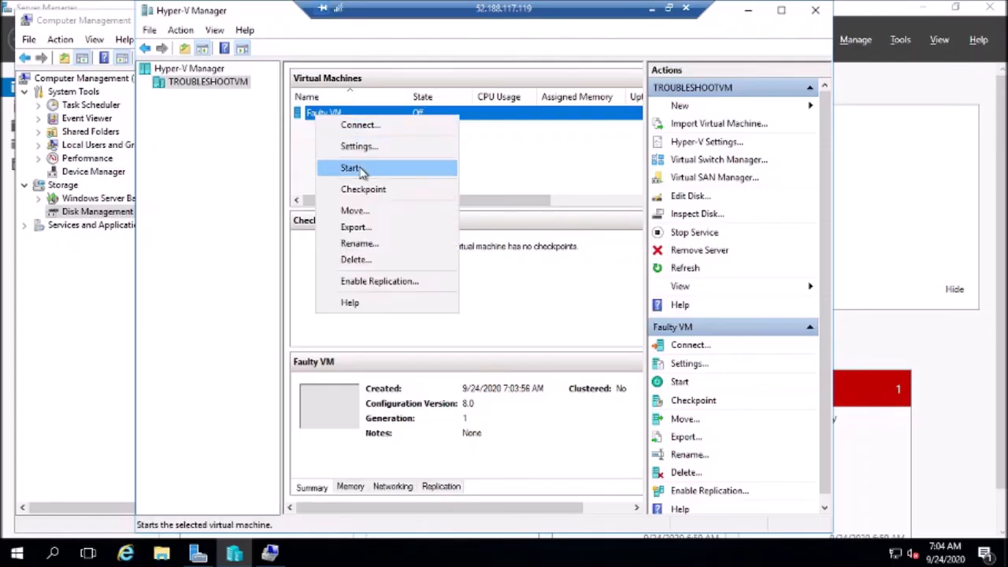
click(358, 169)
right_click(337, 115)
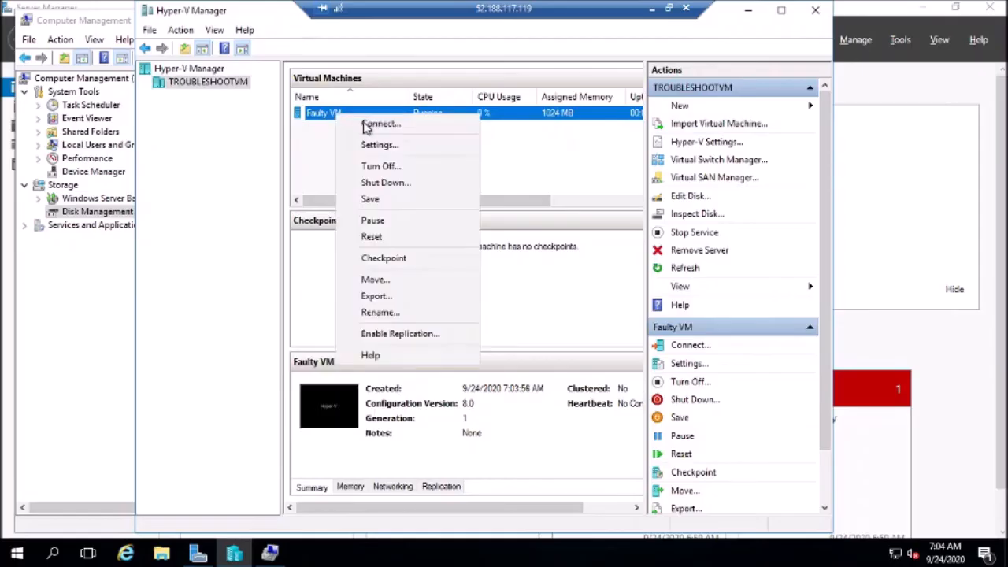
click(386, 129)
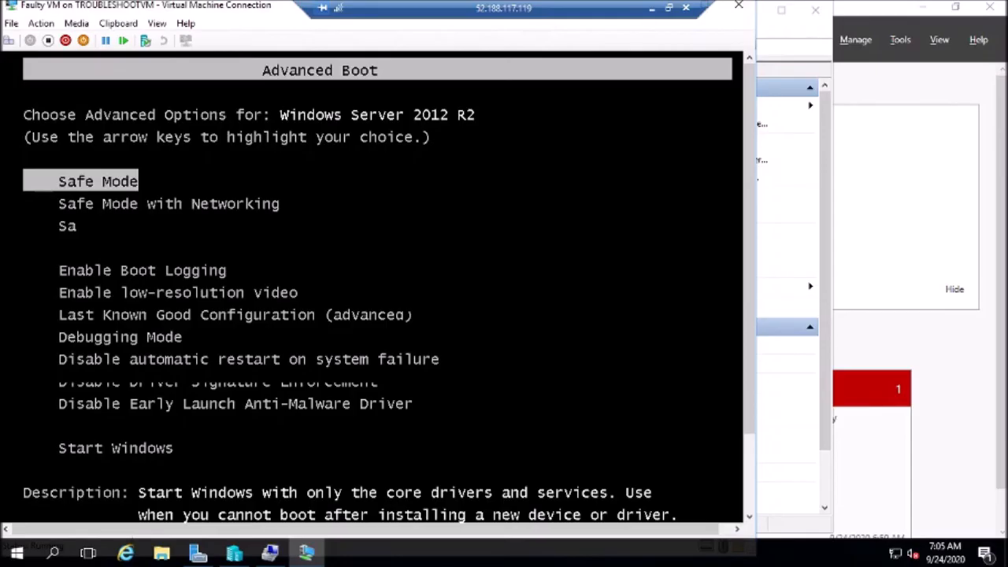
Step: From the Advanced Boot options, boot the nested VM with Last Known Good Configuration (advanced)
key(Down)
key(Down)
key(Down)
key(Down)
key(Down)
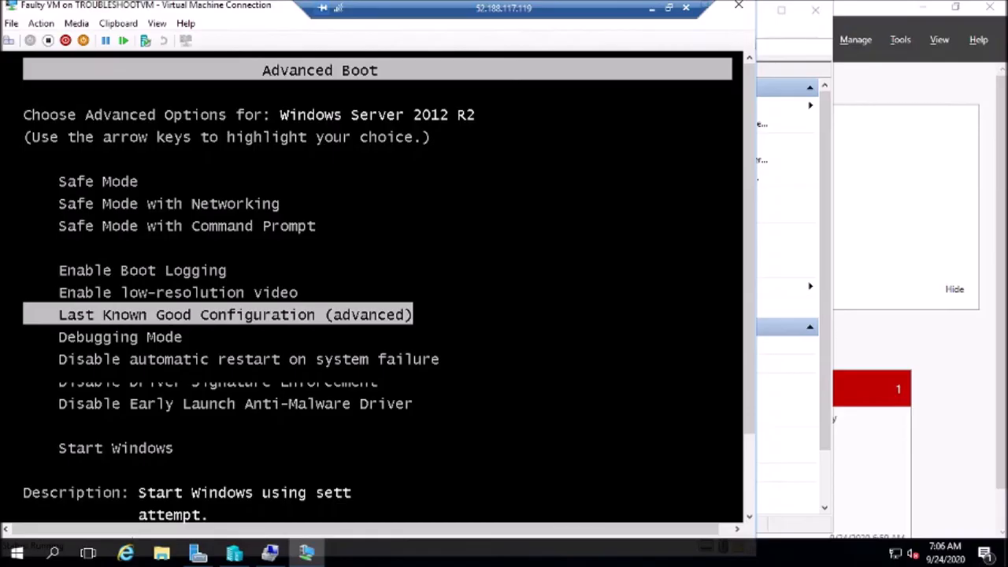
key(Return)
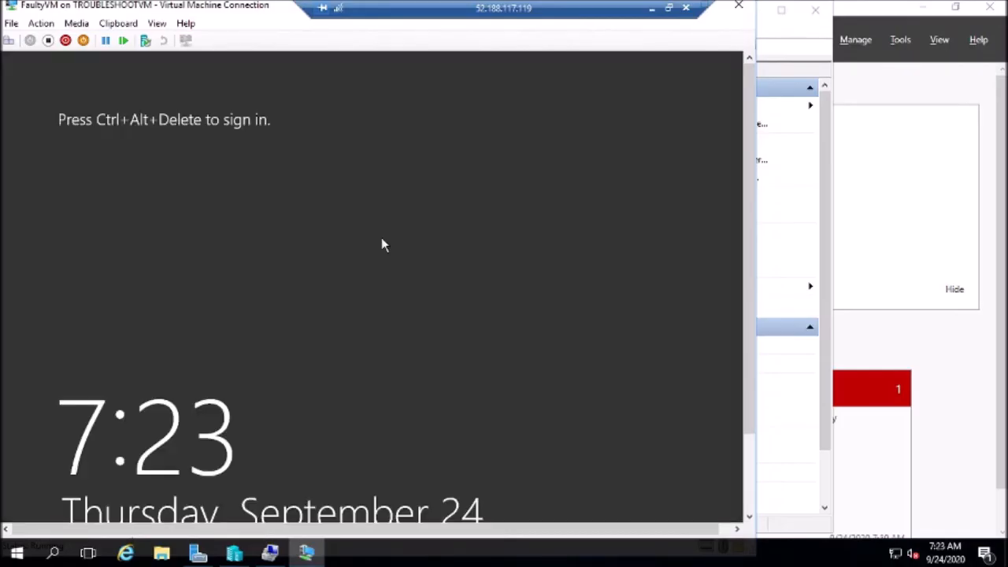
Step: Send the secure sign-in sequence to the nested VM and sign in with the account password
click(76, 24)
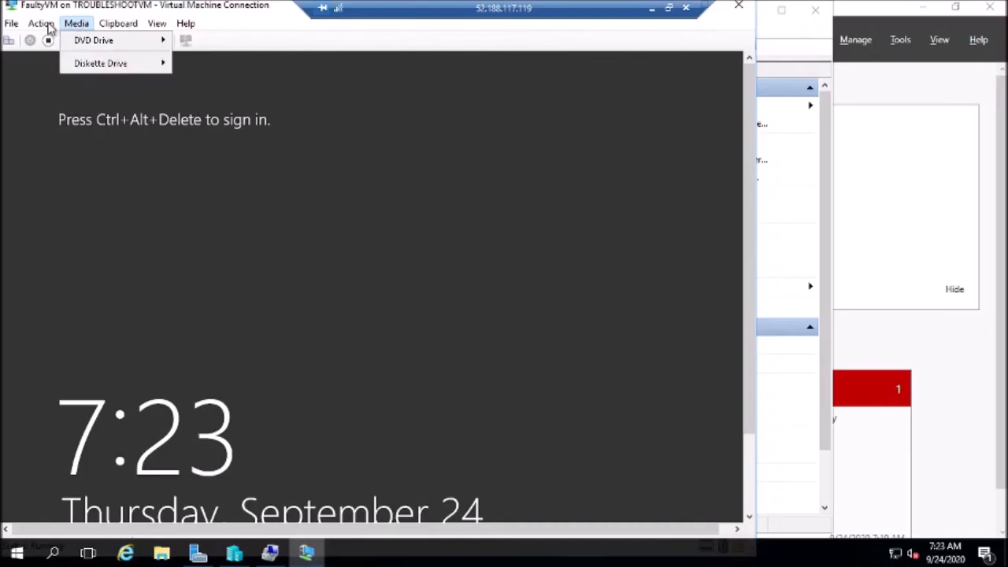
click(41, 25)
click(40, 28)
click(59, 41)
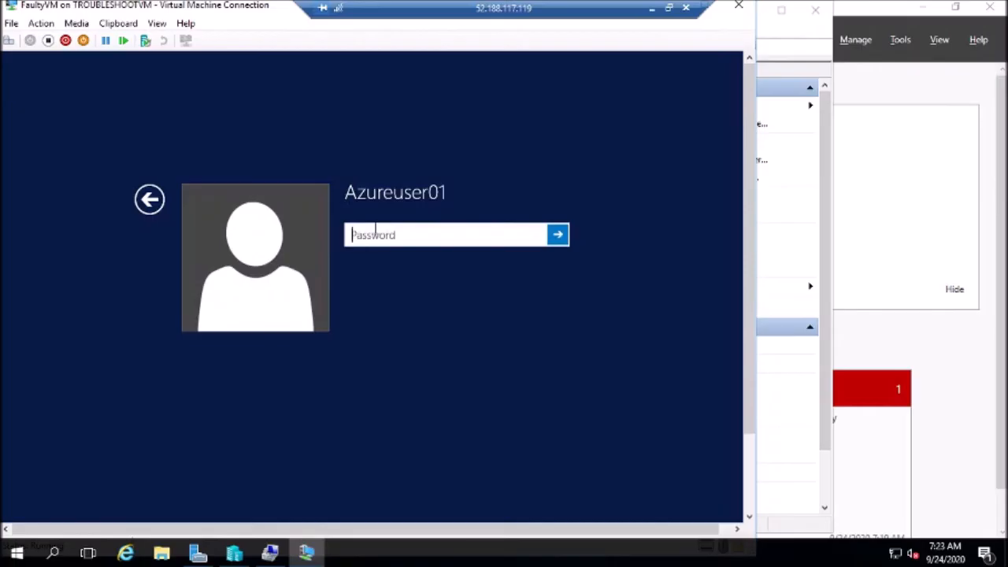
text(•••••••••••)
key(Return)
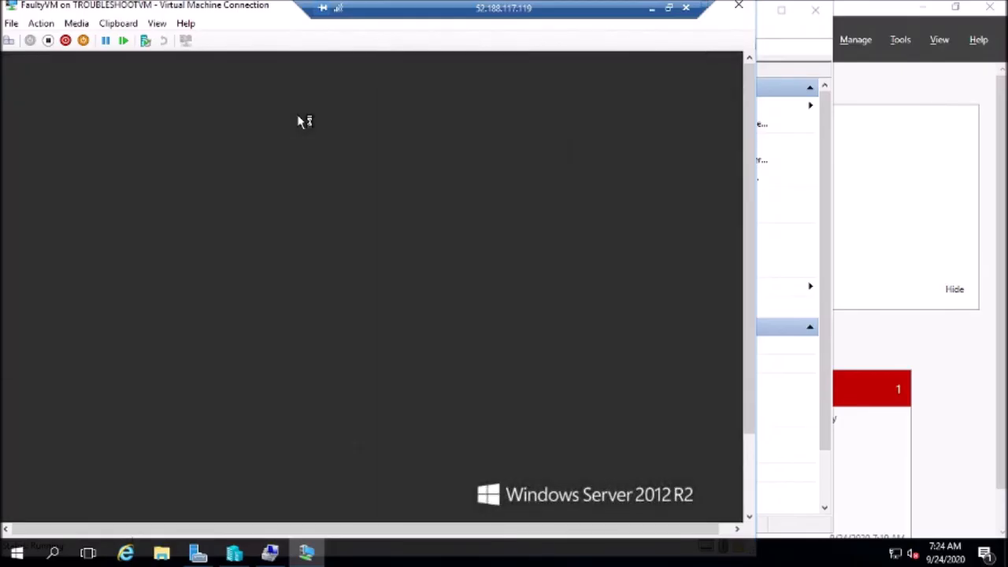
Step: Run hostname in a Command Prompt inside the nested VM to check its identity, and close the prompt and the VM connection
drag(749, 321, 749, 465)
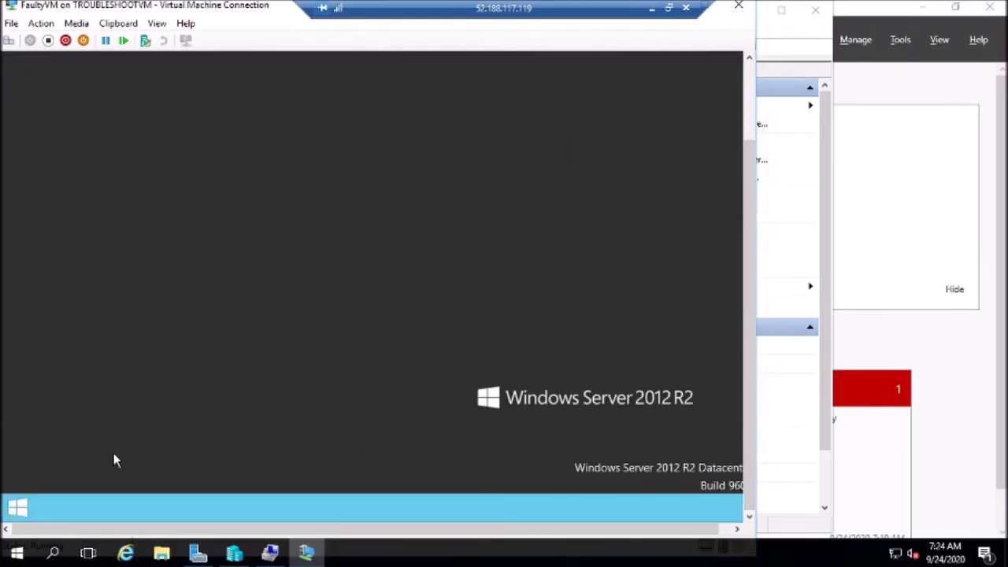
click(22, 511)
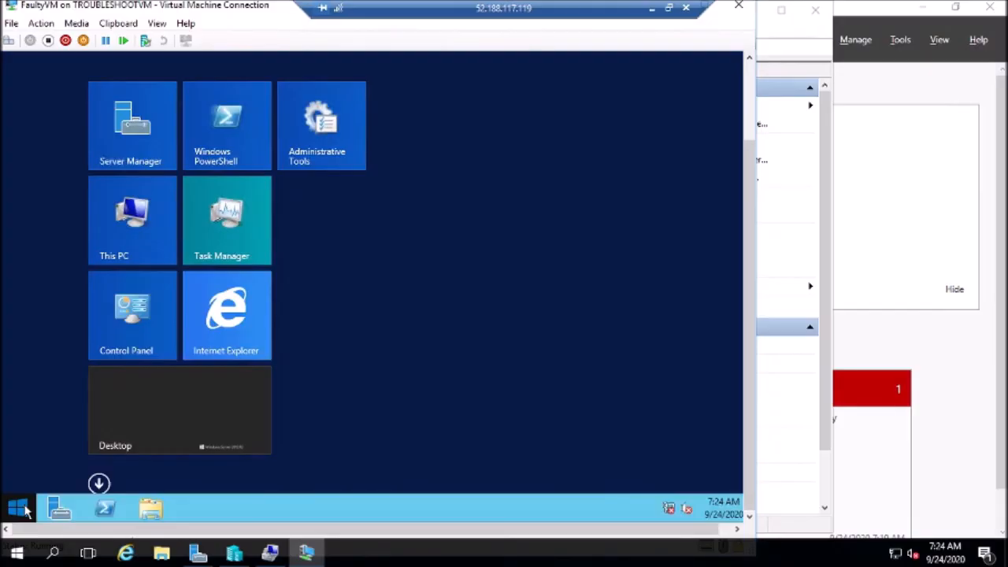
text(cmd)
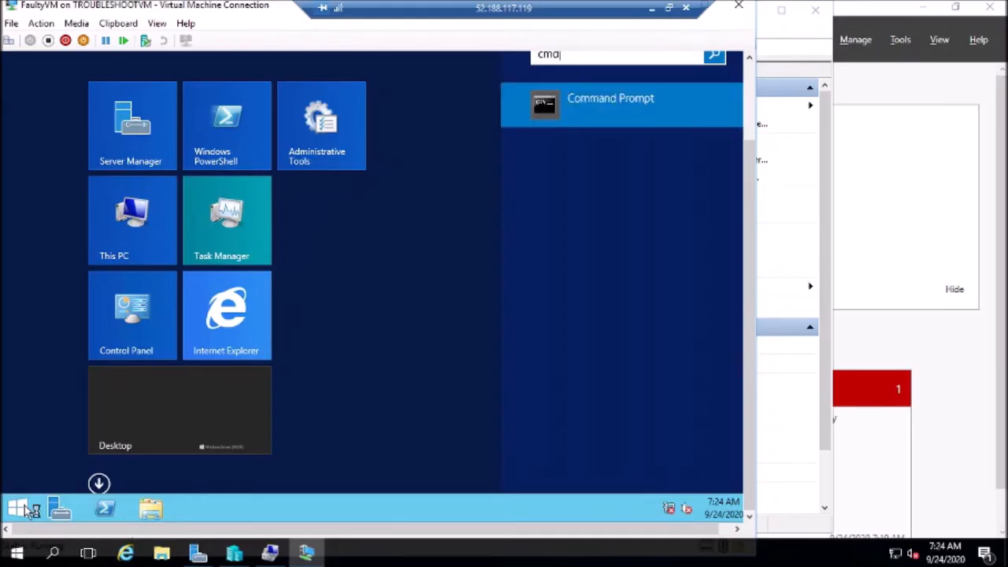
key(Return)
text(hostname)
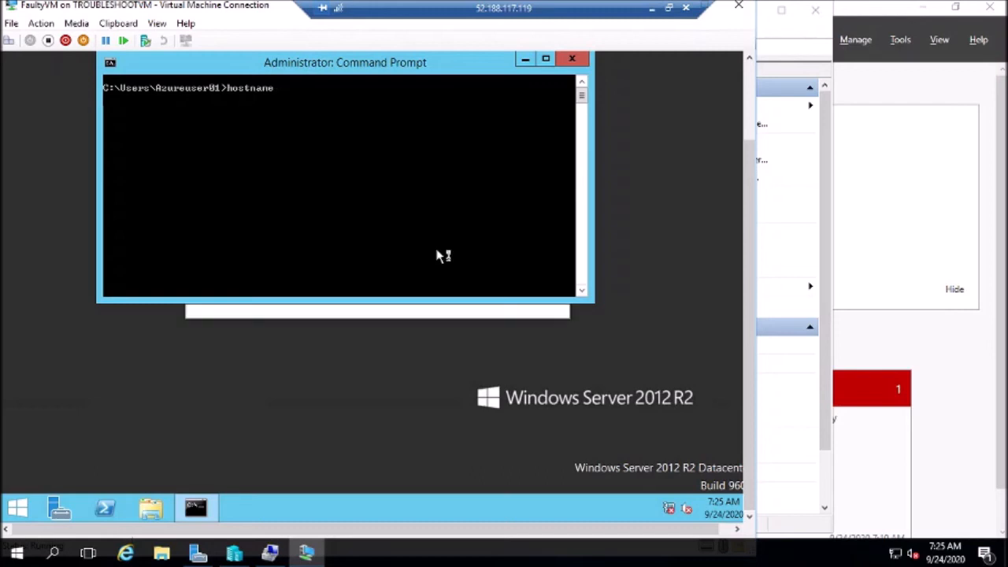
key(Return)
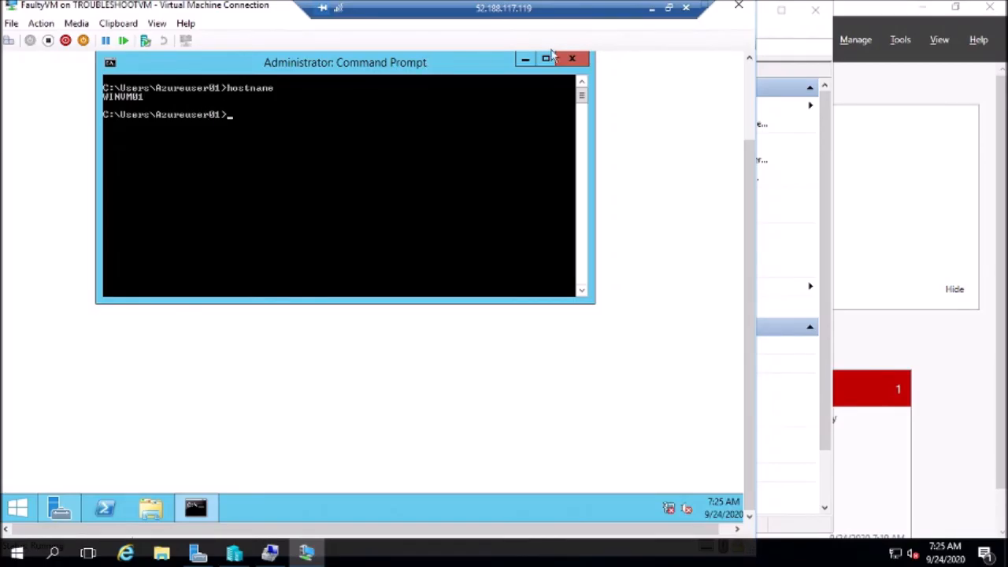
click(572, 61)
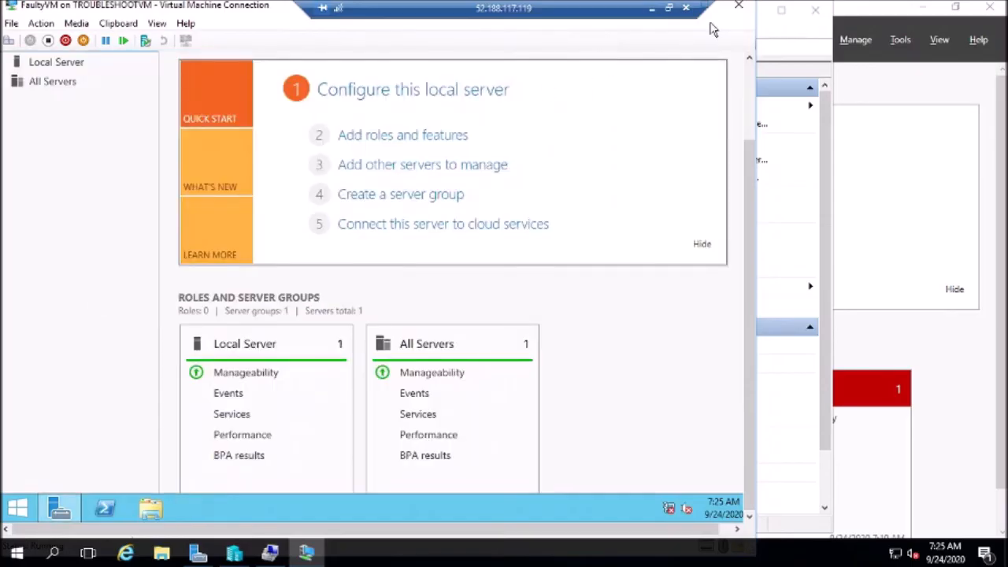
click(739, 7)
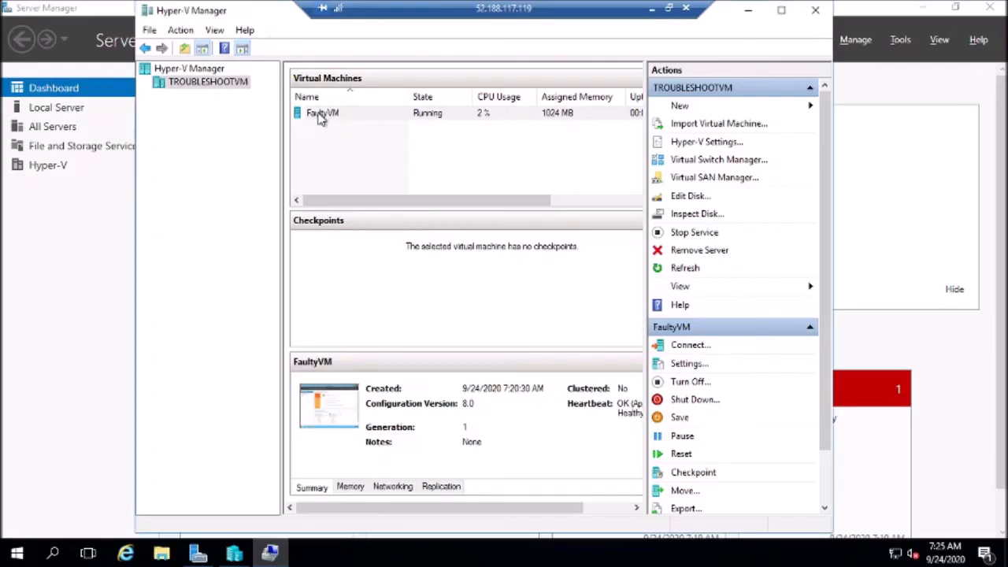
Step: Turn off FaultyVM in Hyper-V Manager without a guest shutdown and minimize the remote session to return to the Azure portal
click(320, 115)
right_click(321, 116)
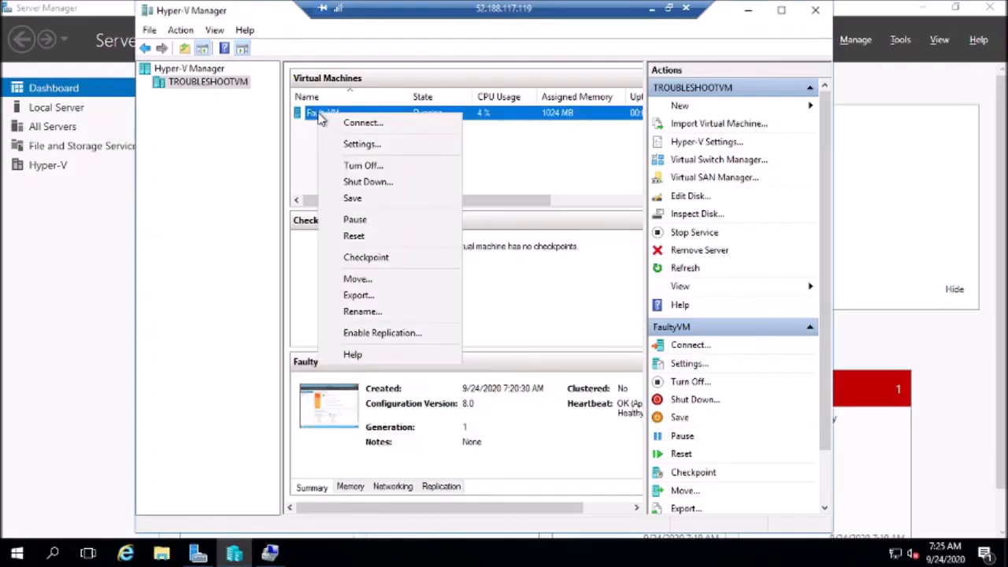
click(378, 172)
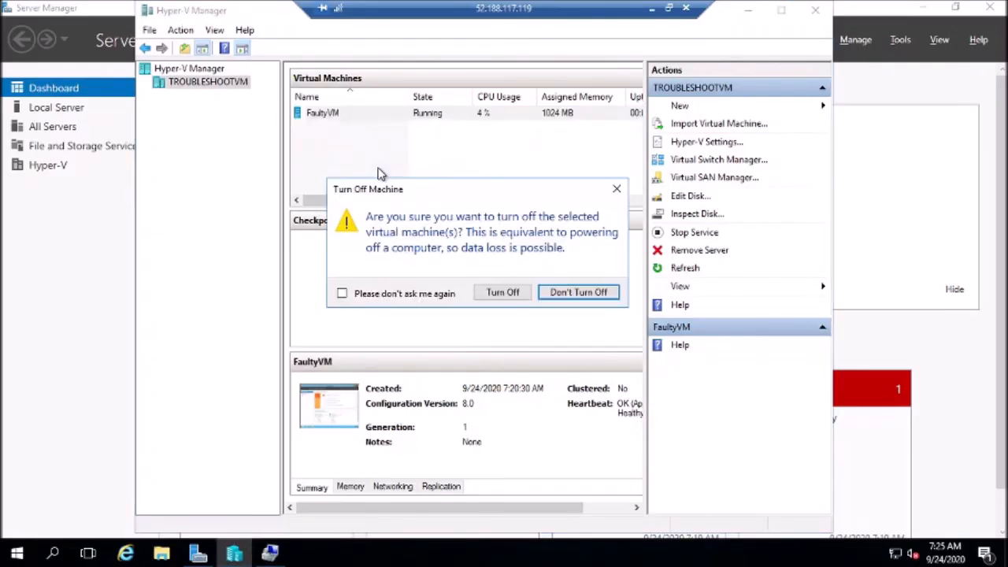
click(503, 292)
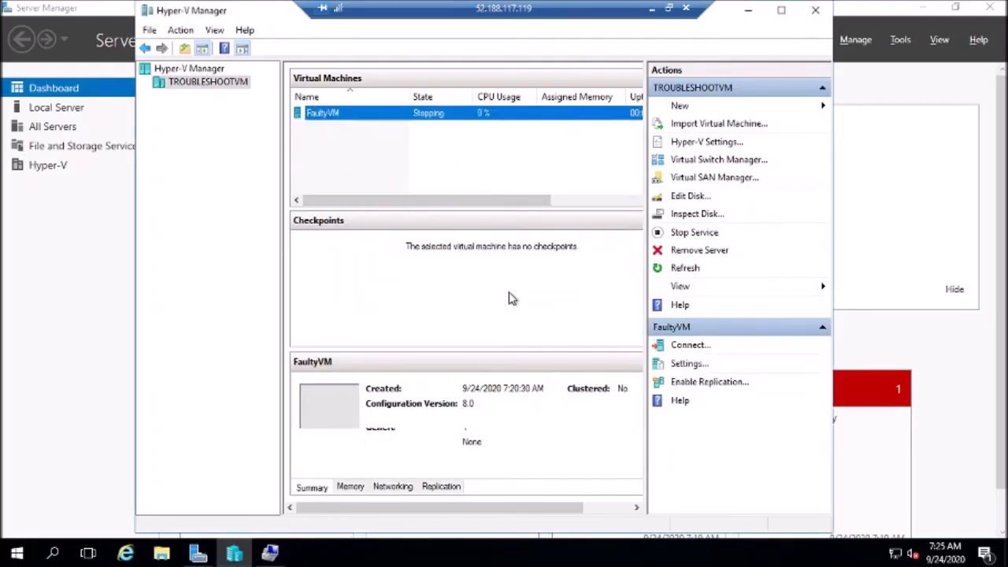
click(652, 10)
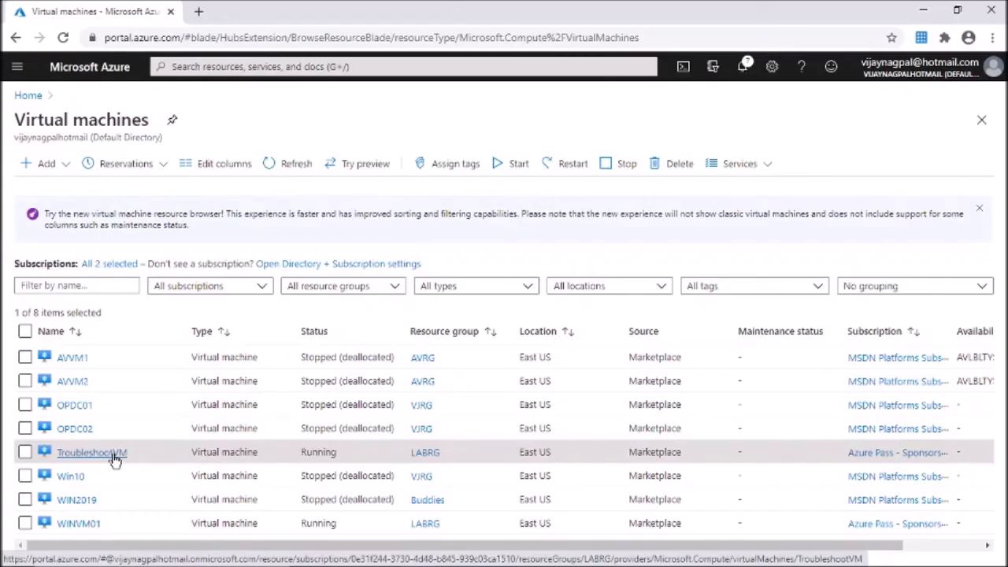
Step: Detach the data disk from TroubleshootVM in the Azure portal and save the disk configuration
click(113, 456)
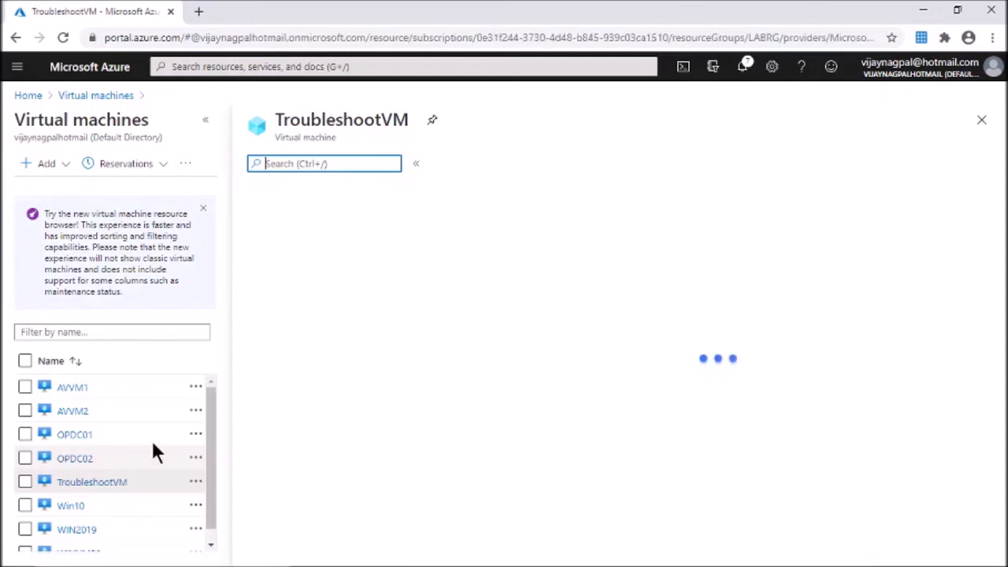
click(273, 389)
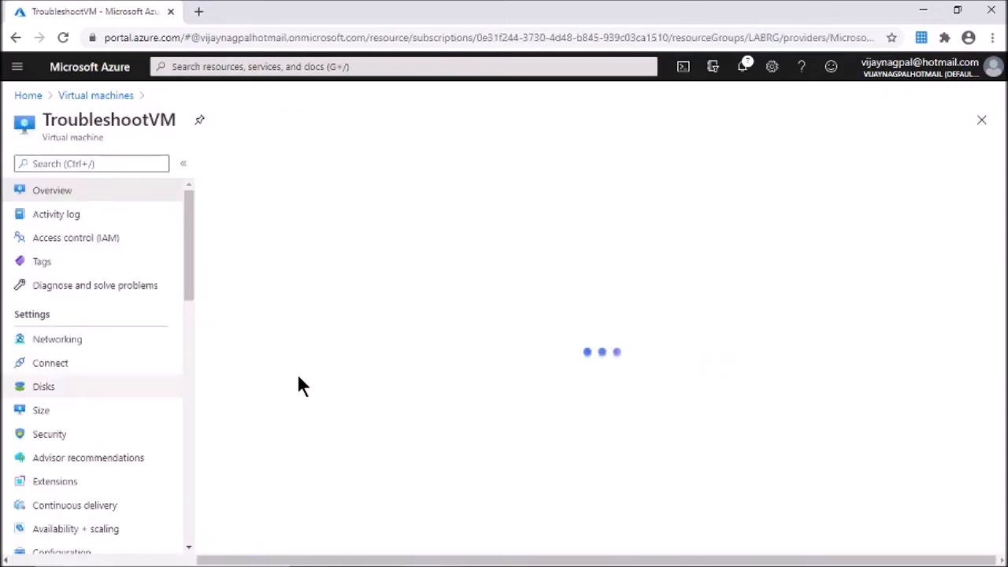
click(48, 386)
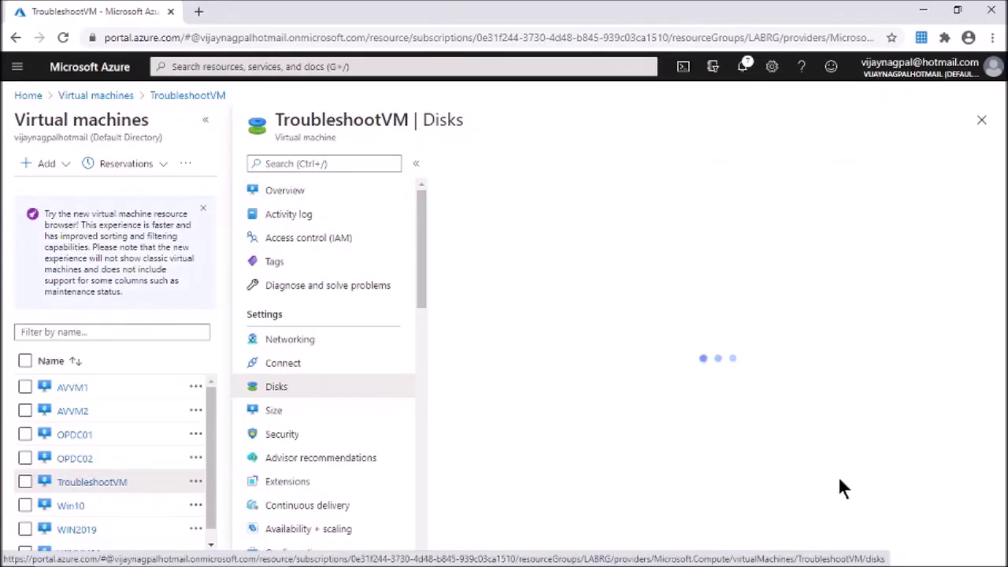
drag(559, 477, 840, 484)
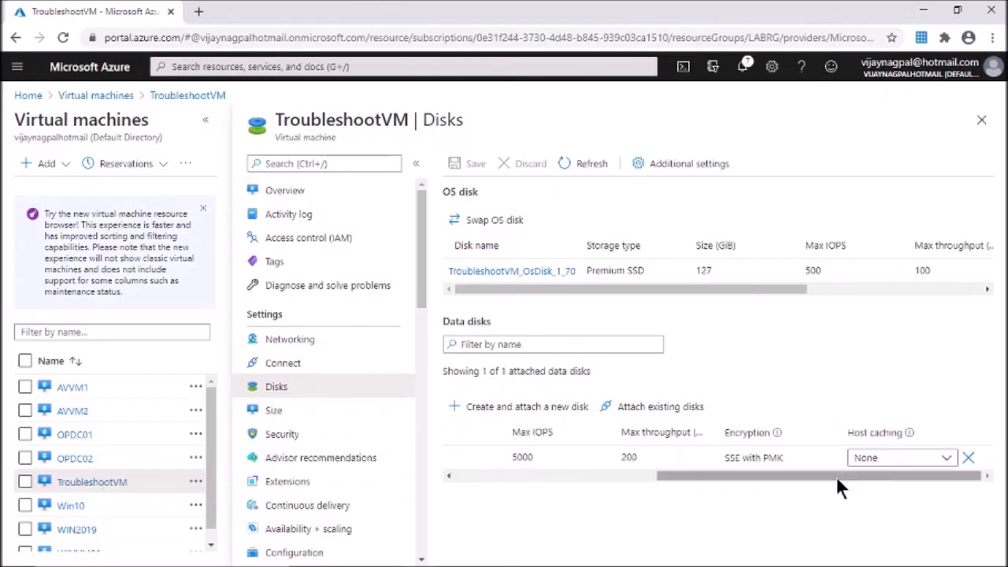
click(972, 462)
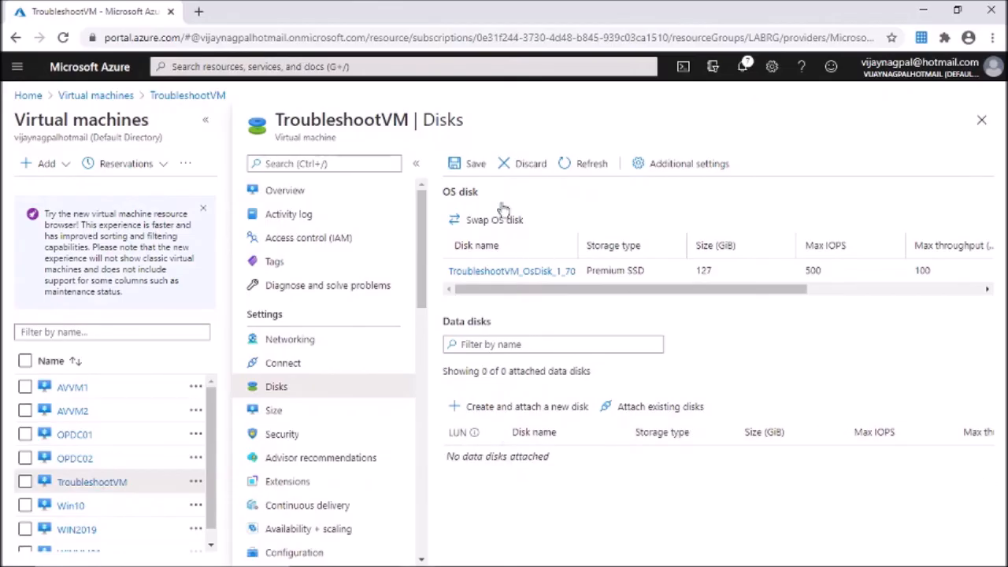
click(475, 164)
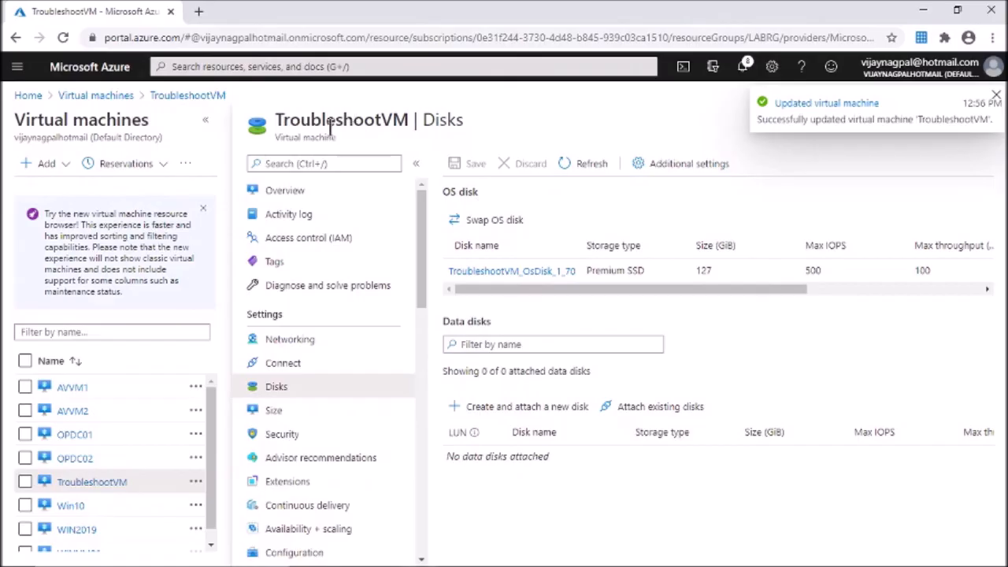
Step: Swap the OS disk of WINVM01 for the WINVM01-Restored disk, confirming with the VM name WINVM01
click(97, 95)
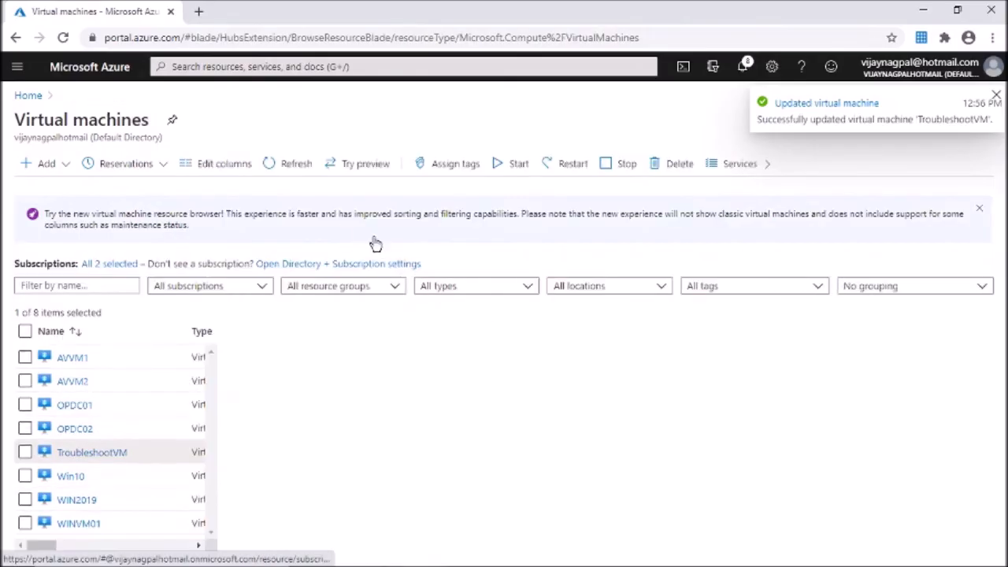
click(79, 524)
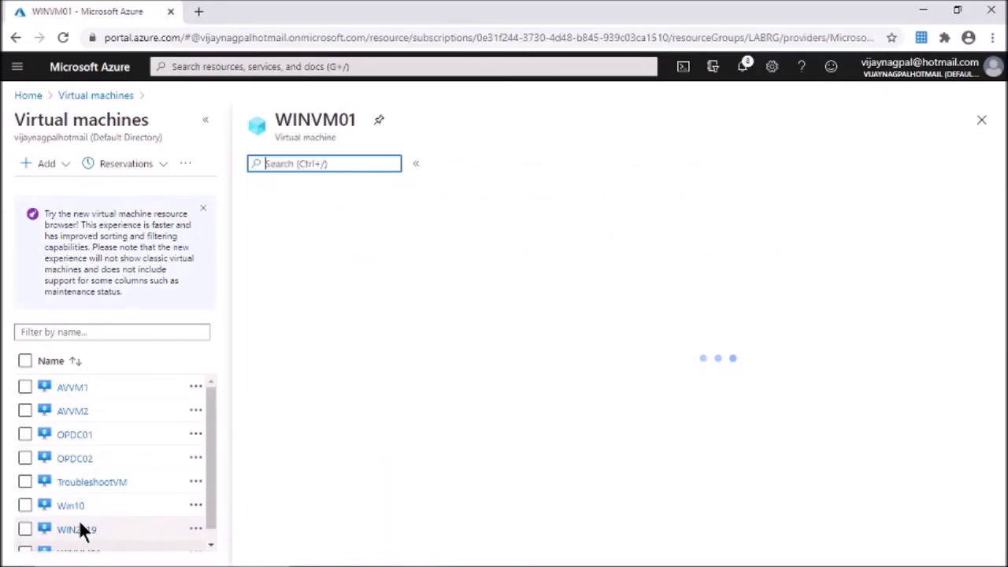
click(276, 386)
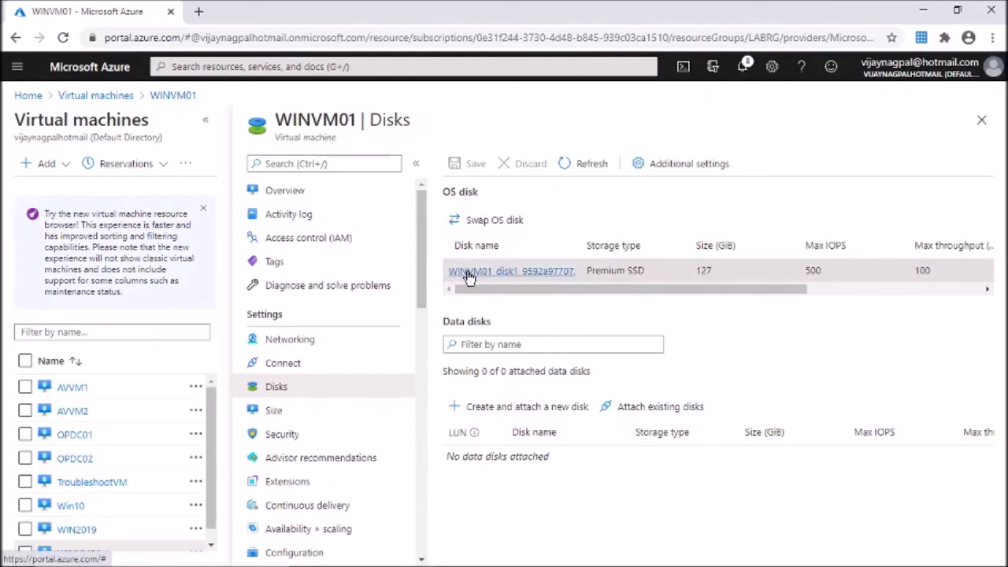
click(482, 224)
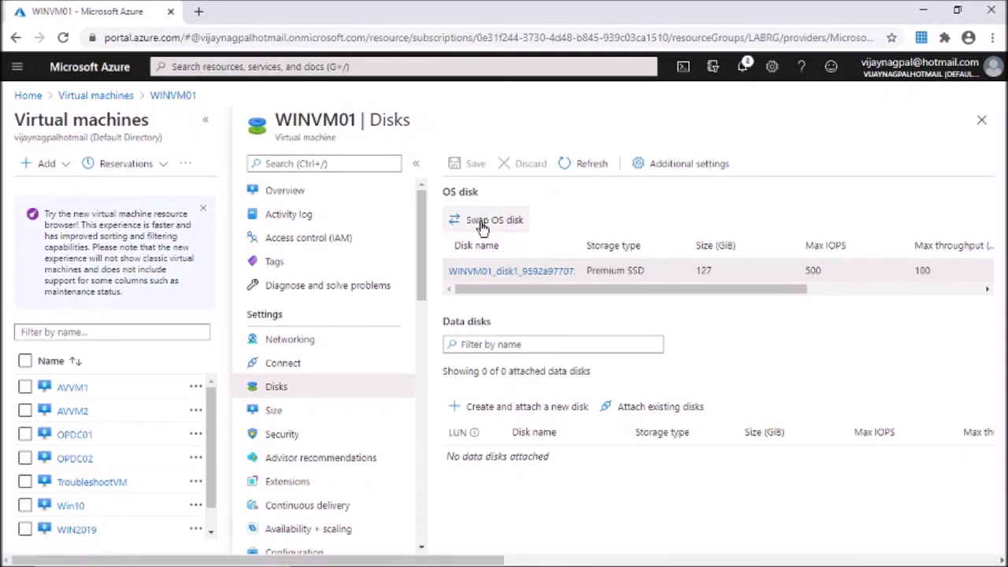
click(131, 227)
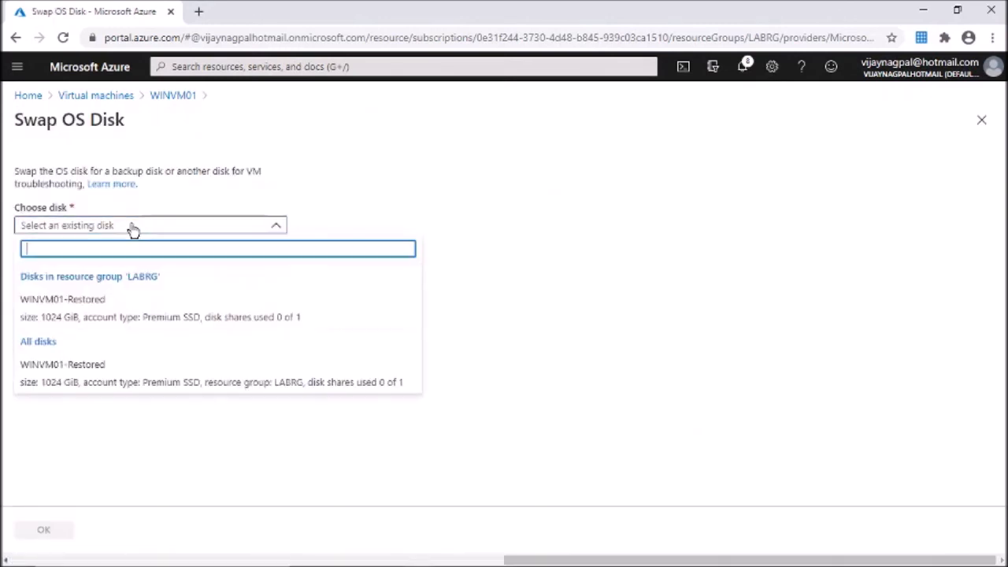
click(86, 311)
click(58, 358)
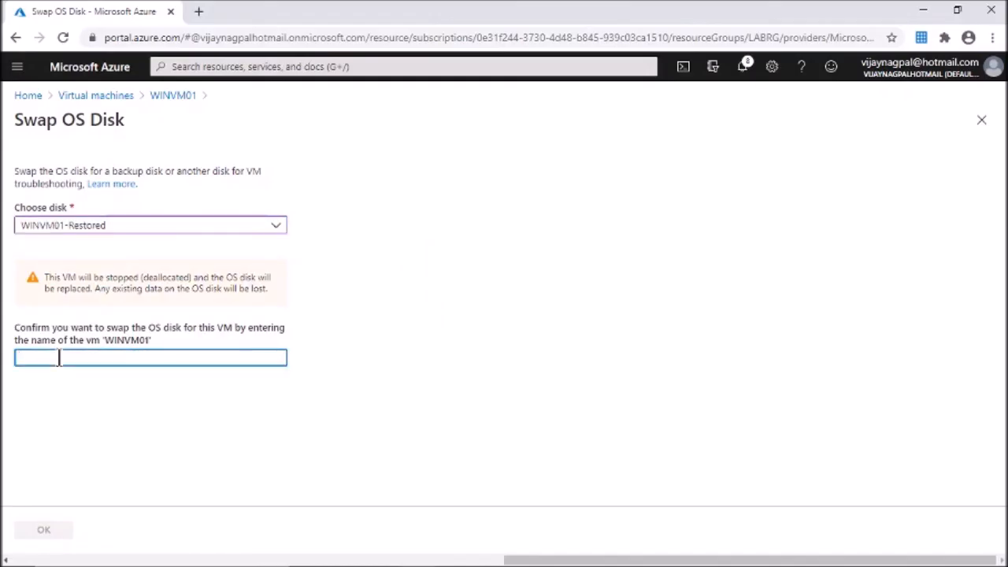
text(WINVM)
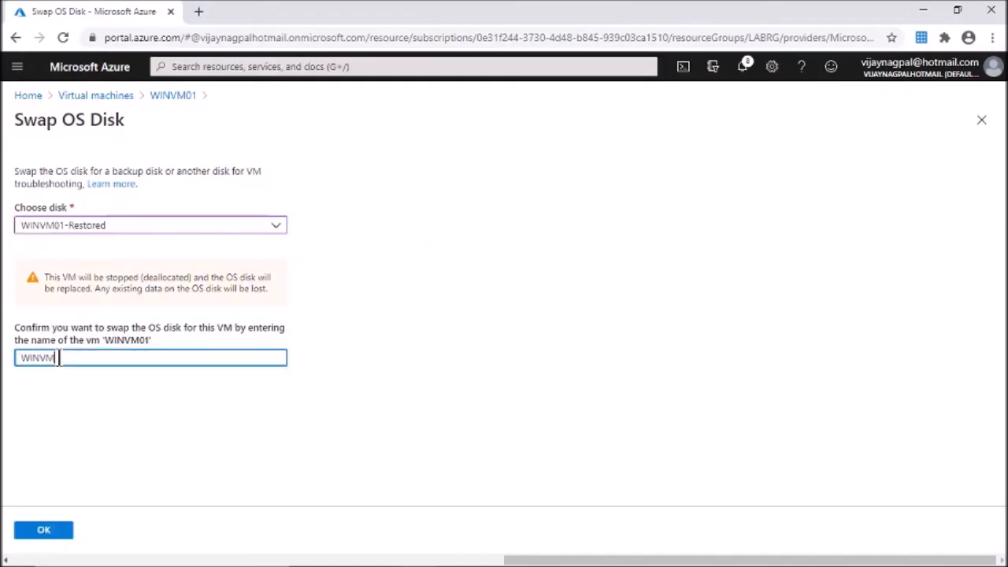
text(01)
click(45, 530)
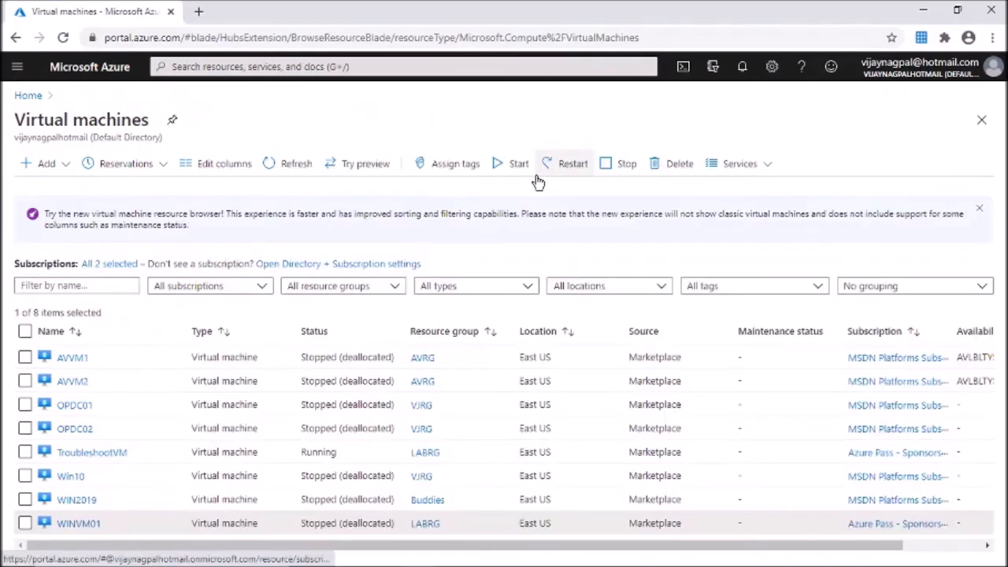
Step: Start the WINVM01 virtual machine and copy its public IP address
click(71, 523)
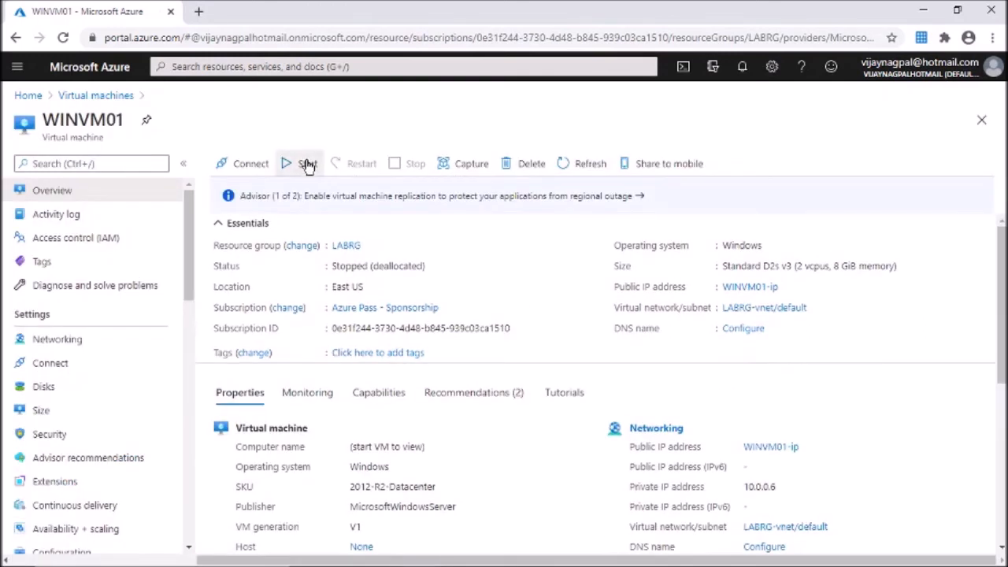
click(307, 166)
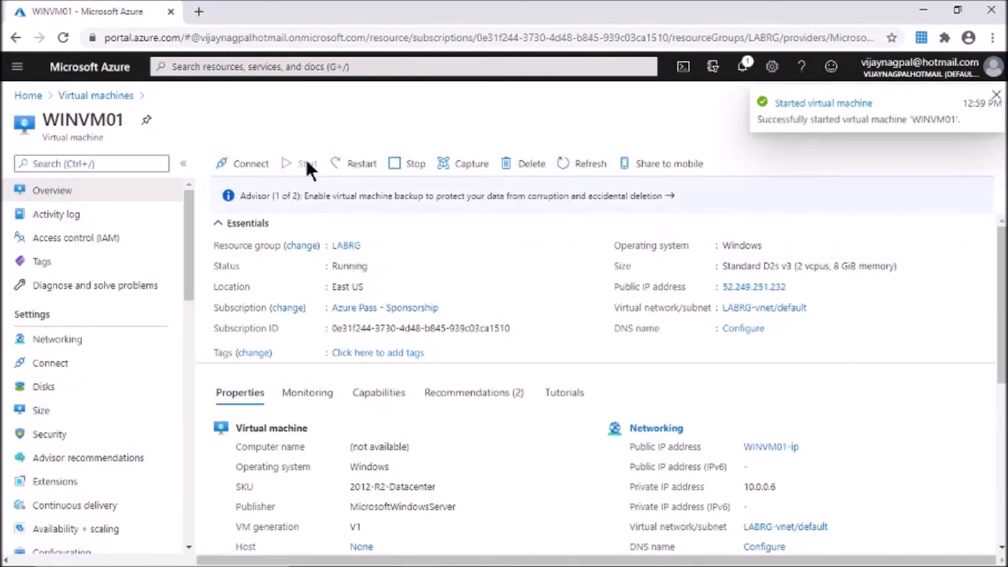
click(794, 287)
Step: Open Remote Desktop Connection with mstsc and connect to WINVM01 at 52.249.251.232
key(super+r)
text(mstsc)
key(Return)
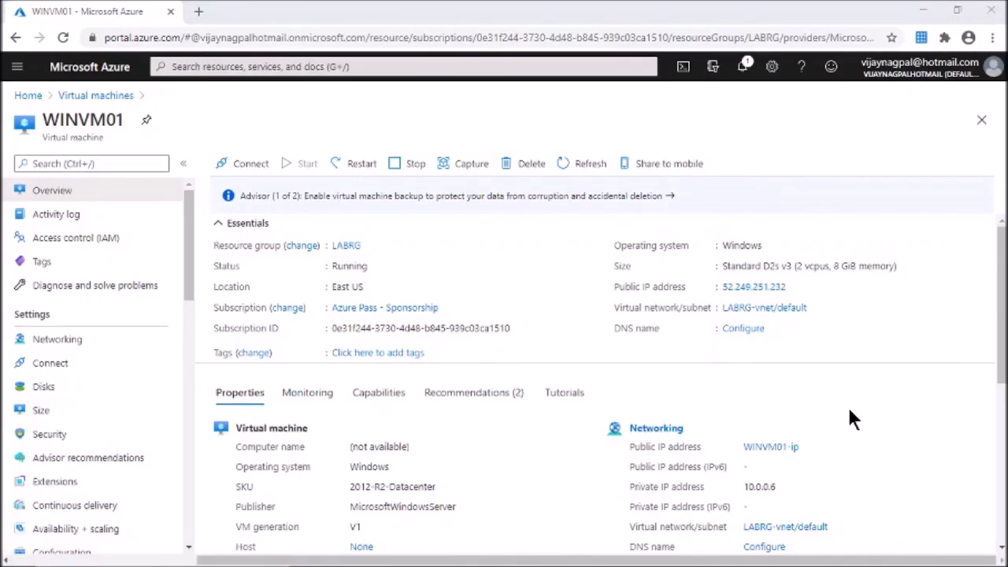
key(ctrl+v)
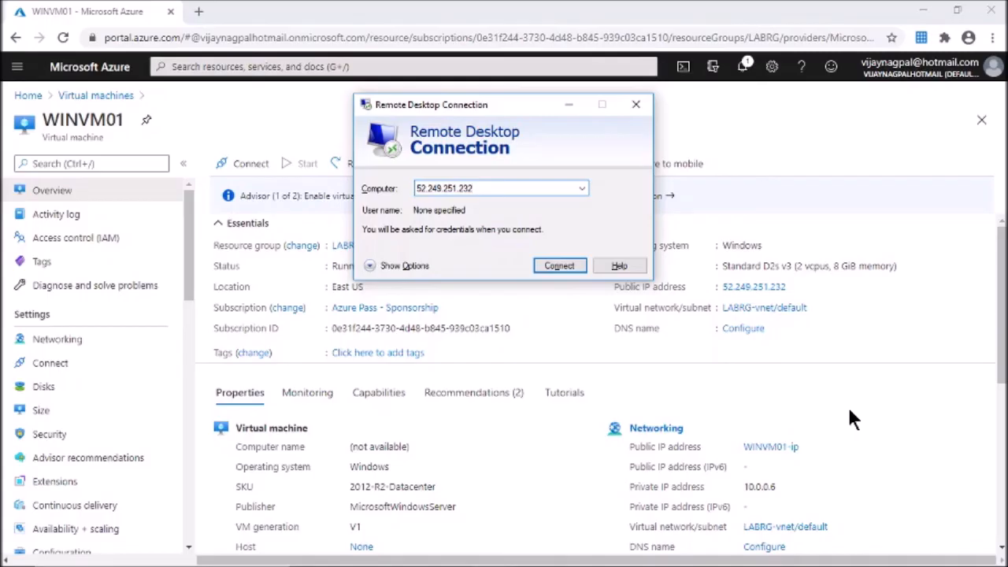
key(Return)
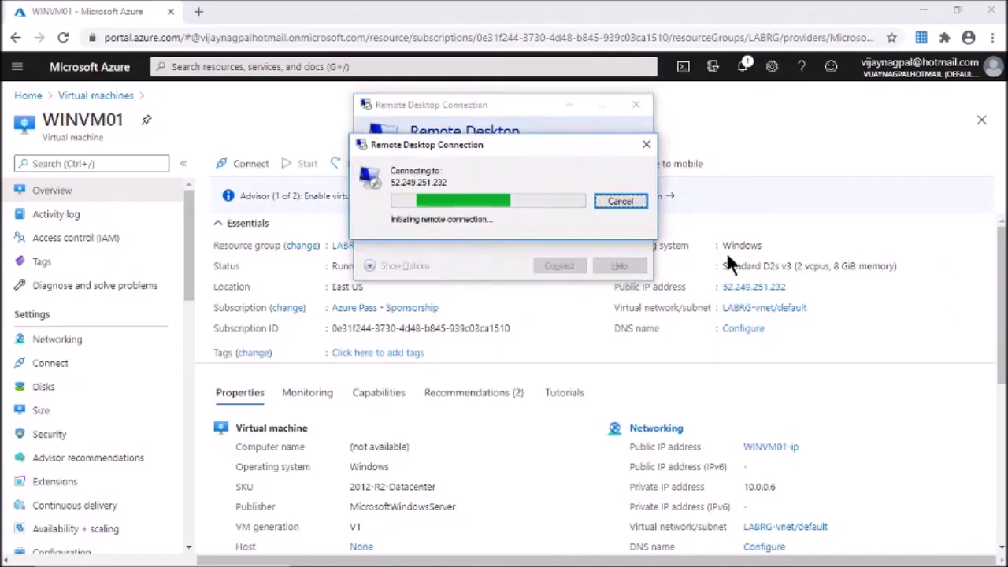
click(550, 317)
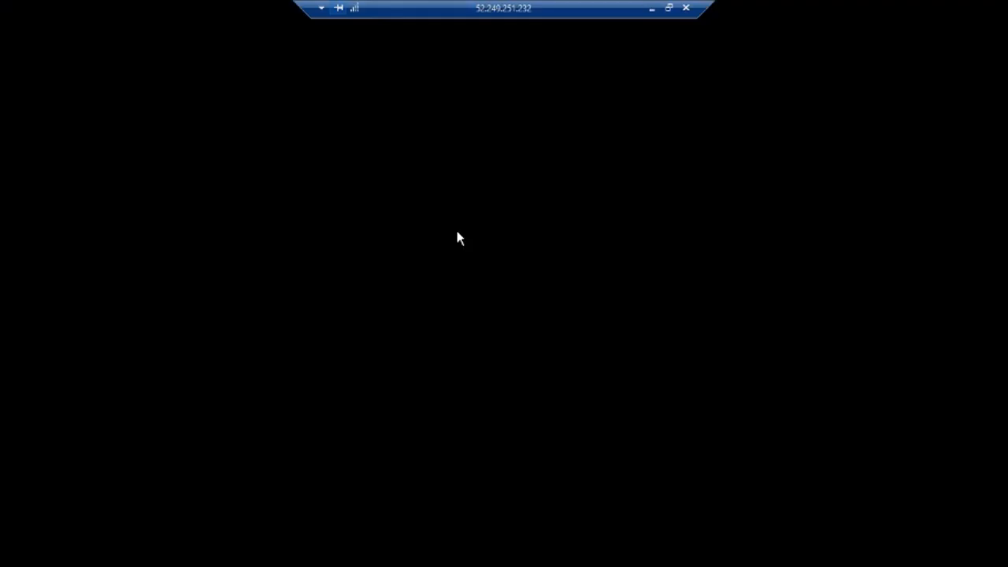
Step: Run hostname in a Command Prompt on the remote server to check its identity, and close the prompt
text(hostname)
key(Return)
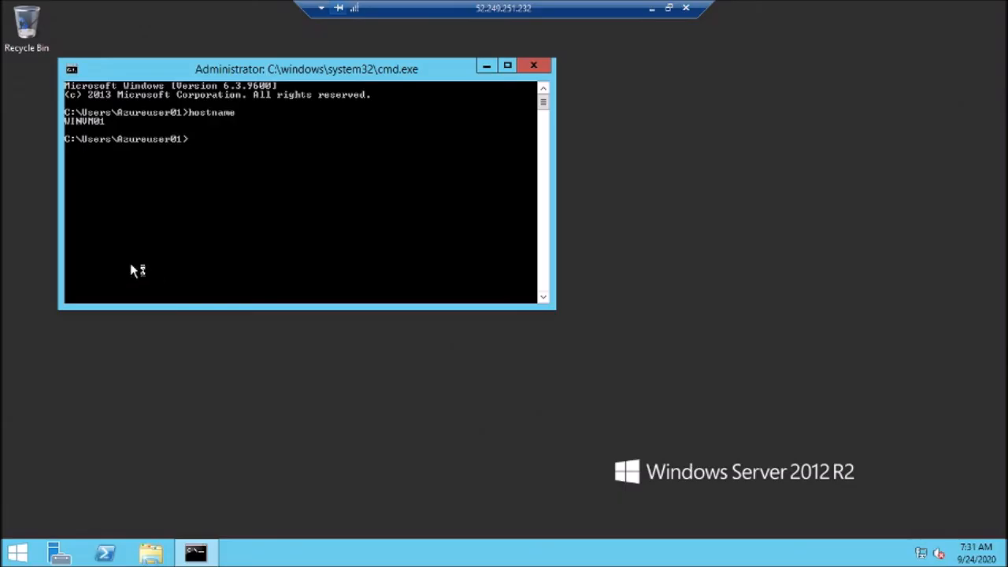
click(533, 66)
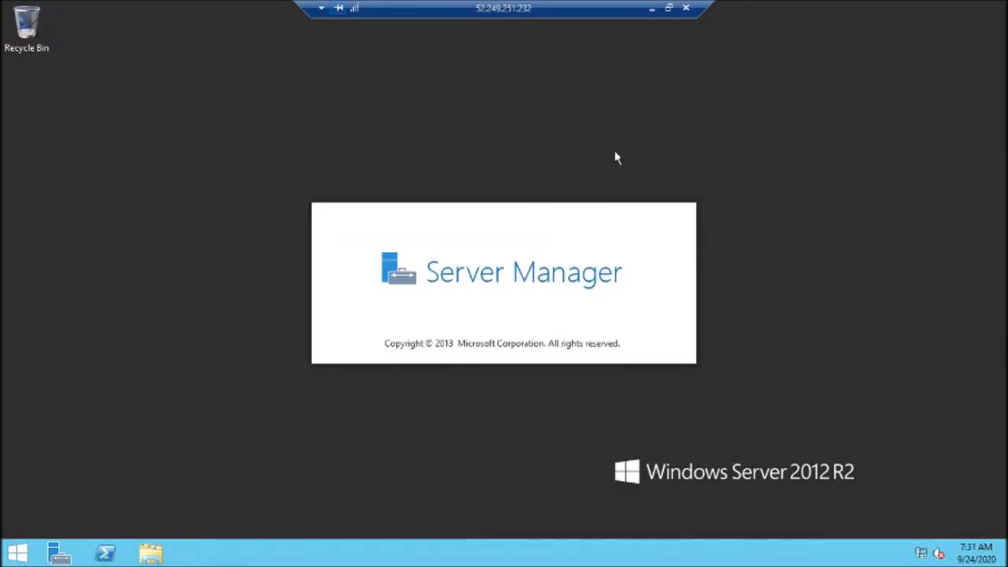